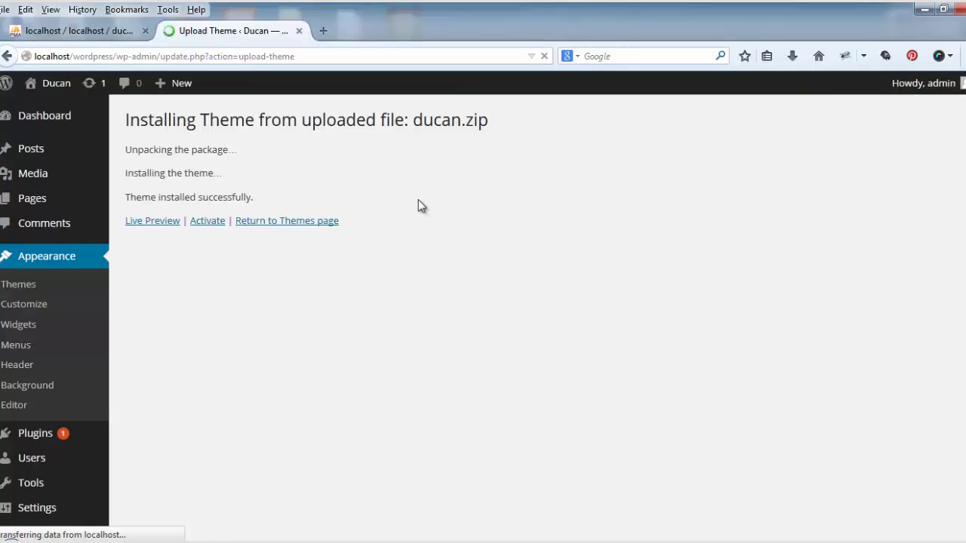
# Activate the uploaded Ducan theme and open the site in a new browser tab to check its front page
pyautogui.click(207, 222)
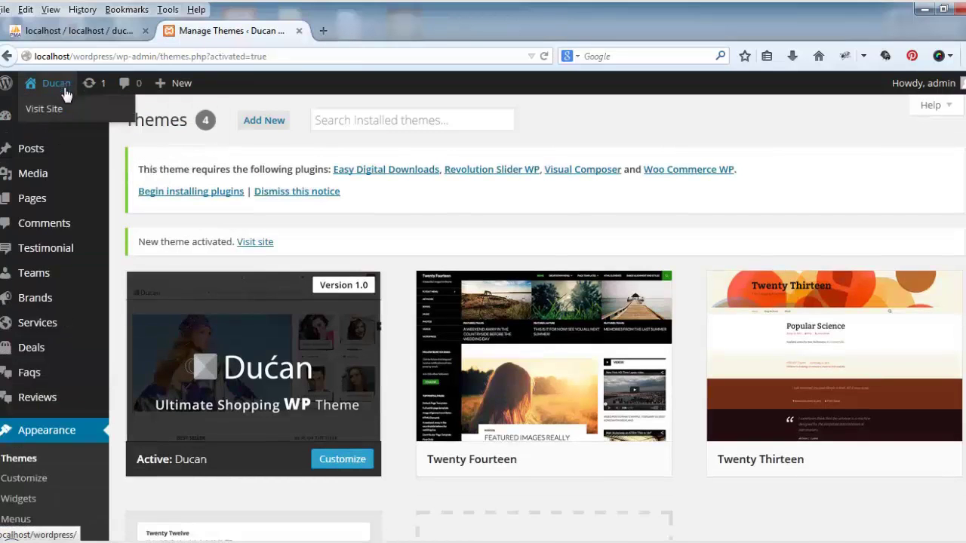
pyautogui.rightClick(61, 106)
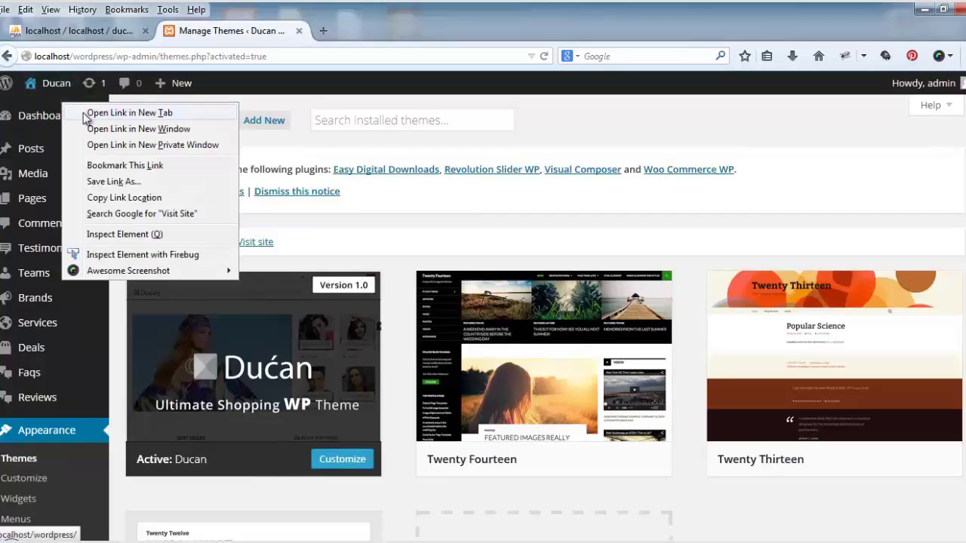
pyautogui.click(87, 113)
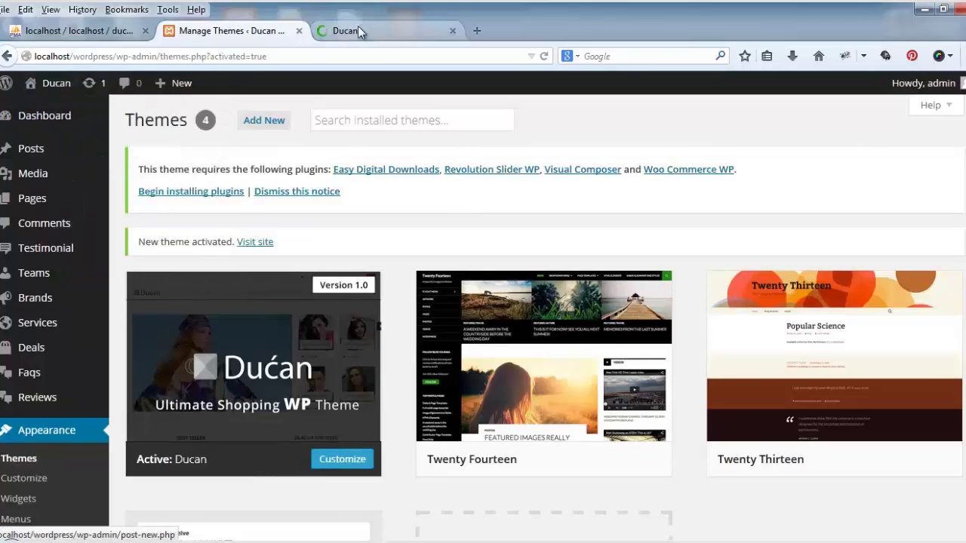
pyautogui.click(358, 29)
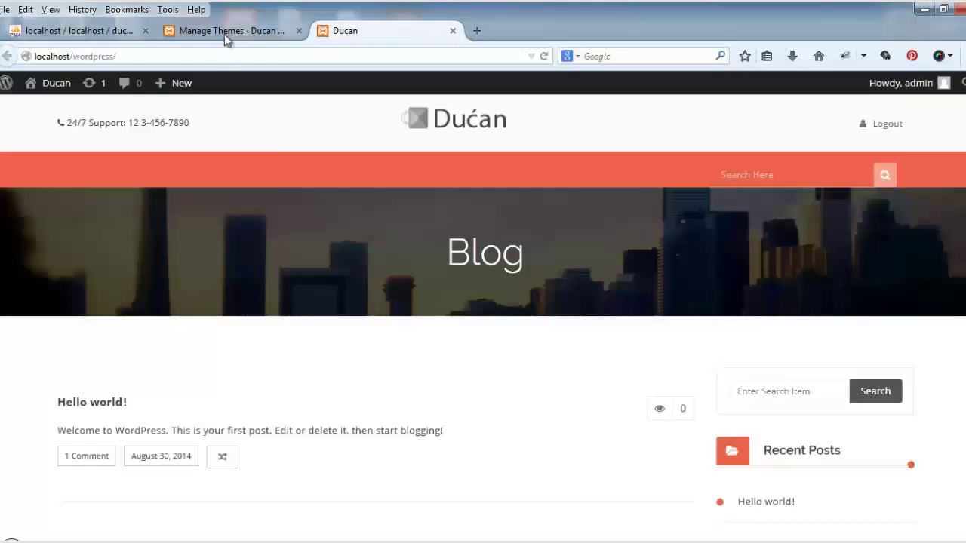
# Return to the theme management page, begin installing the theme's required plugins, and install Easy Digital Downloads
pyautogui.click(228, 33)
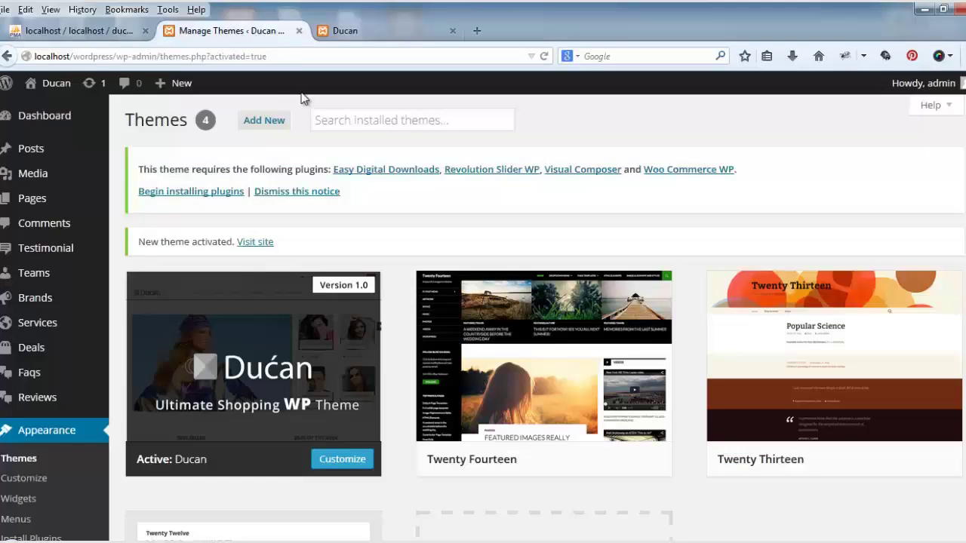
pyautogui.click(192, 193)
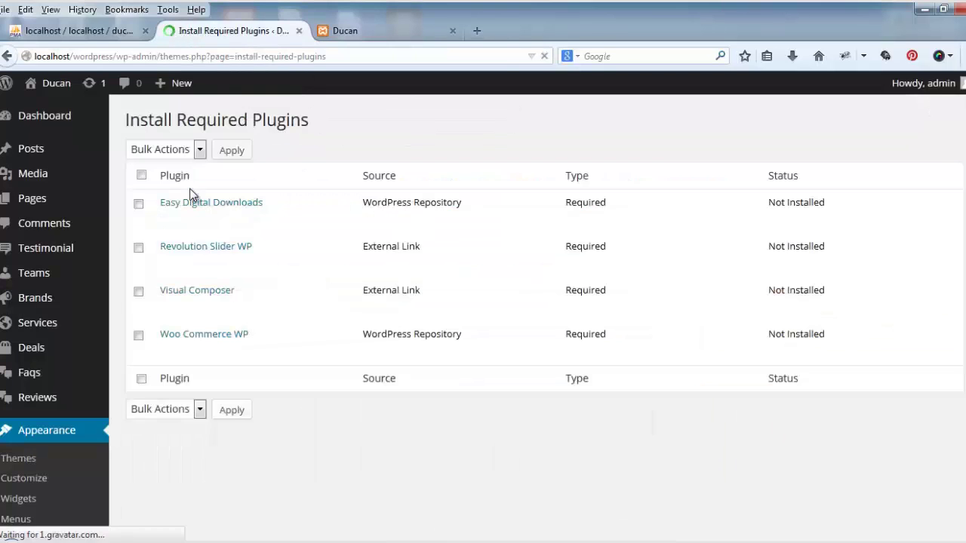
pyautogui.moveTo(177, 231)
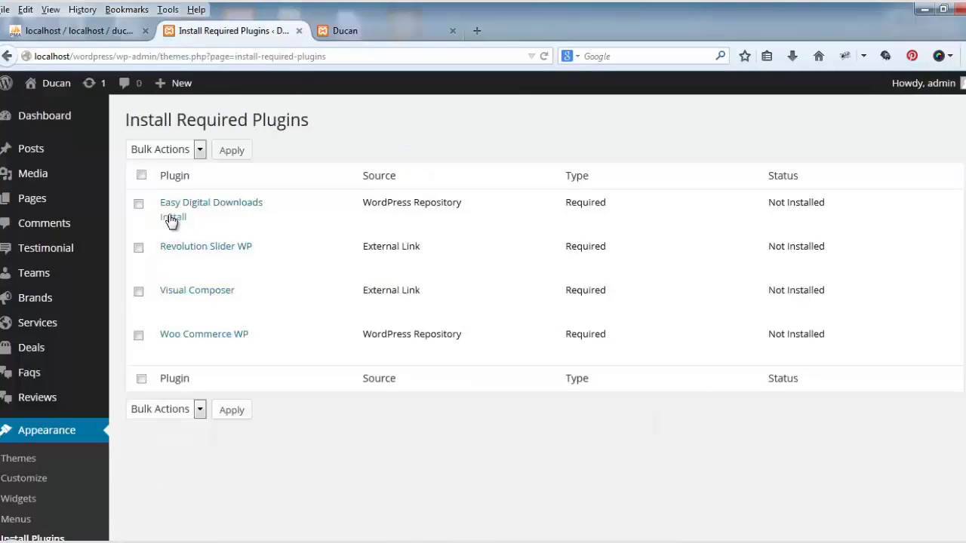
pyautogui.click(172, 218)
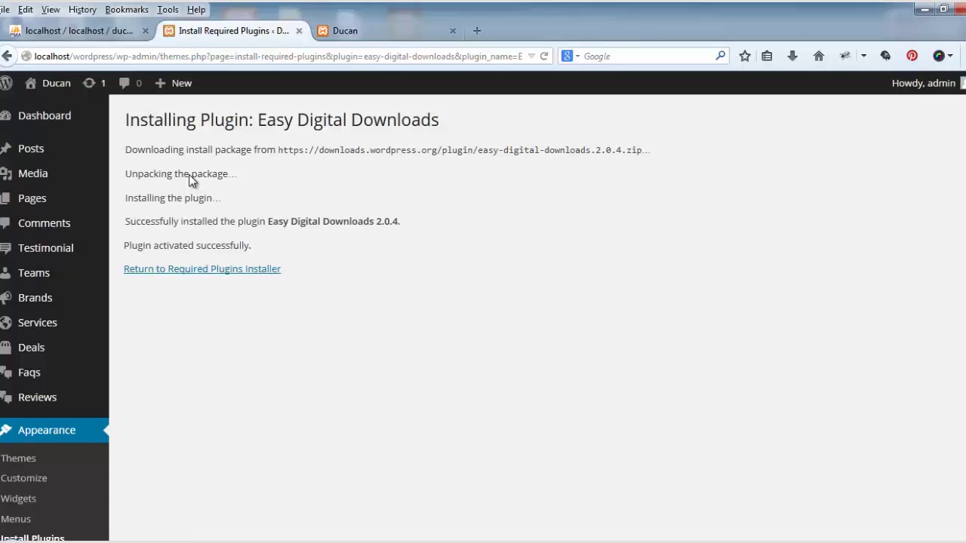
# Go back to the theme's required plugins list and install Revolution Slider WP
pyautogui.click(172, 273)
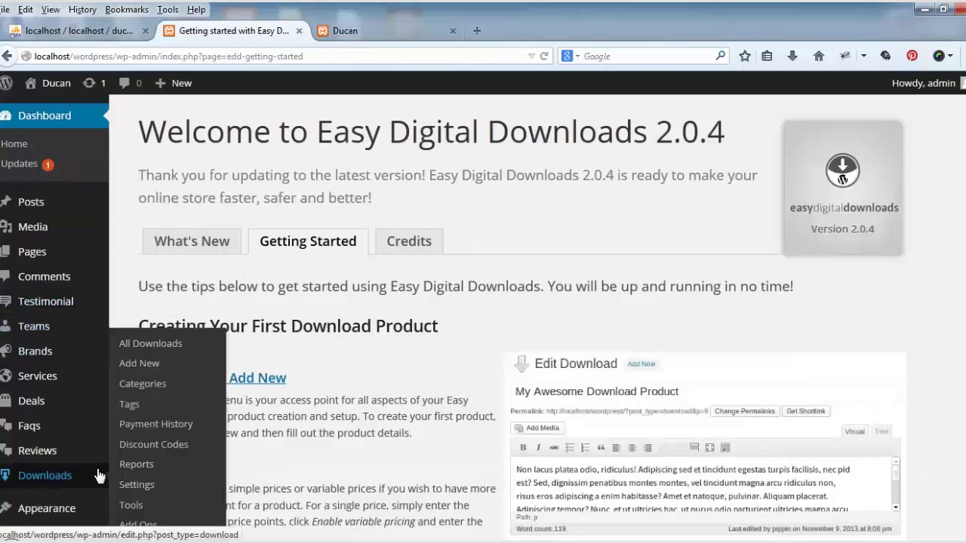
pyautogui.scroll(-1, 98, 476)
pyautogui.scroll(-2, 98, 476)
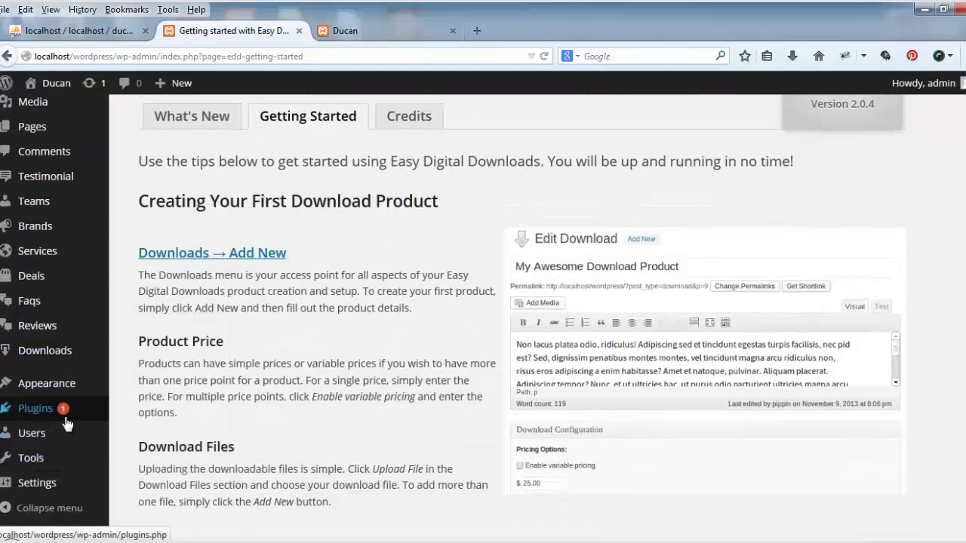
pyautogui.moveTo(71, 411)
pyautogui.click(148, 413)
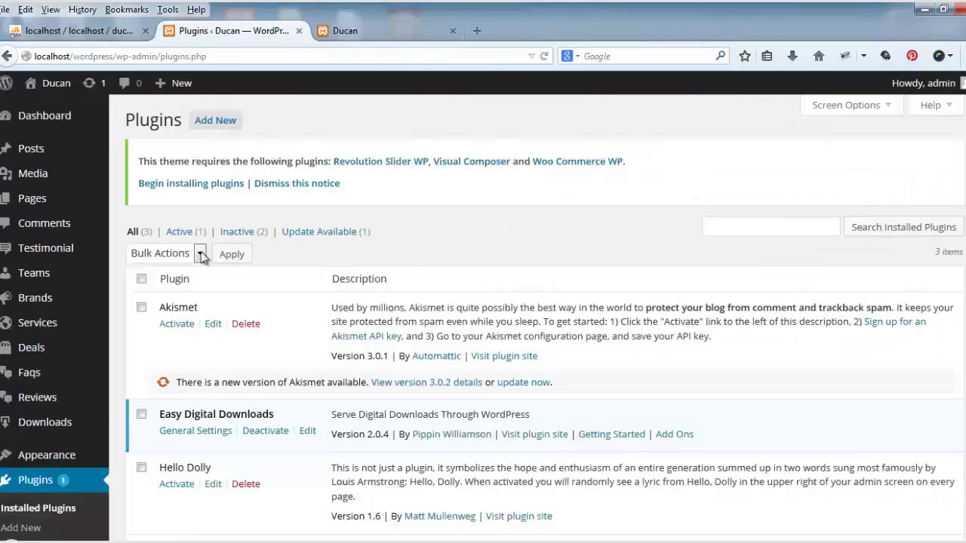
pyautogui.click(213, 186)
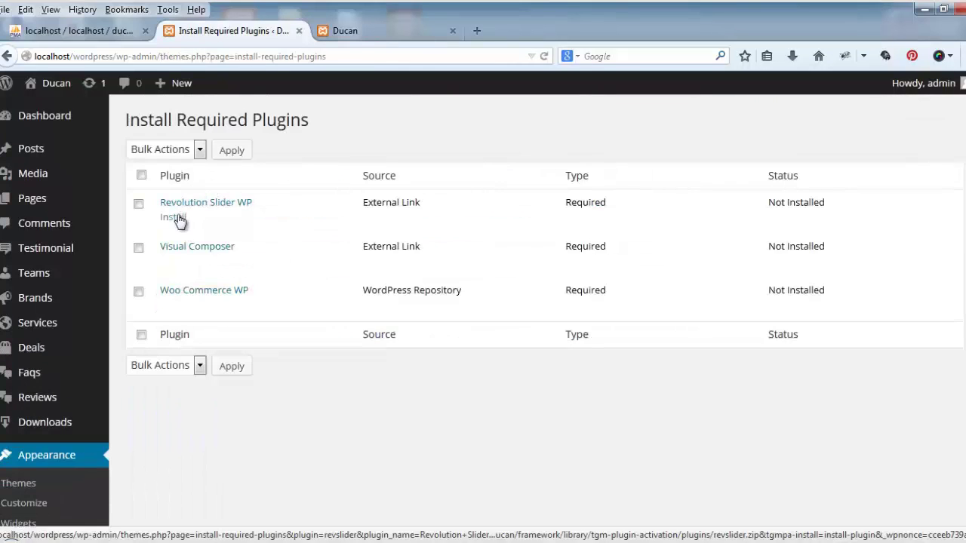
pyautogui.click(179, 219)
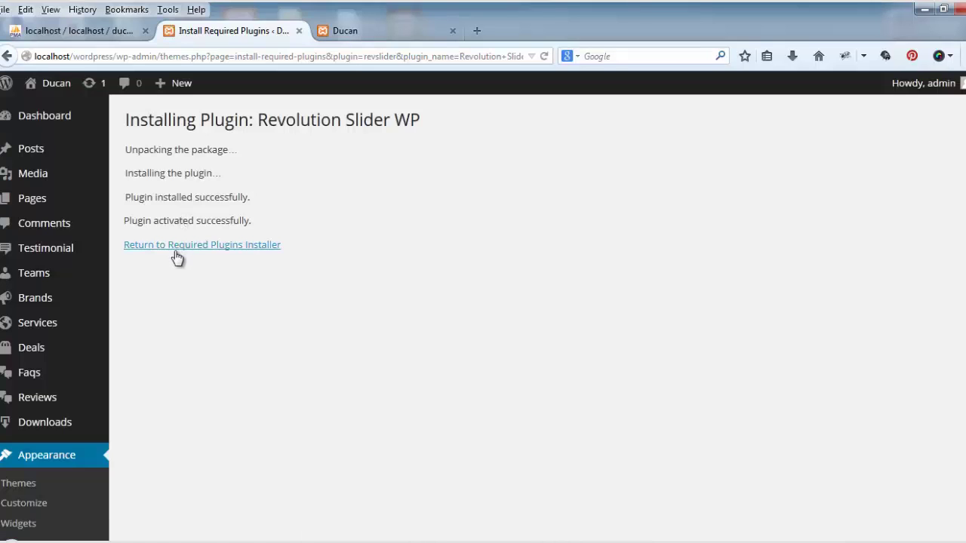
# Install the remaining required plugins, Visual Composer and Woo Commerce WP
pyautogui.click(184, 246)
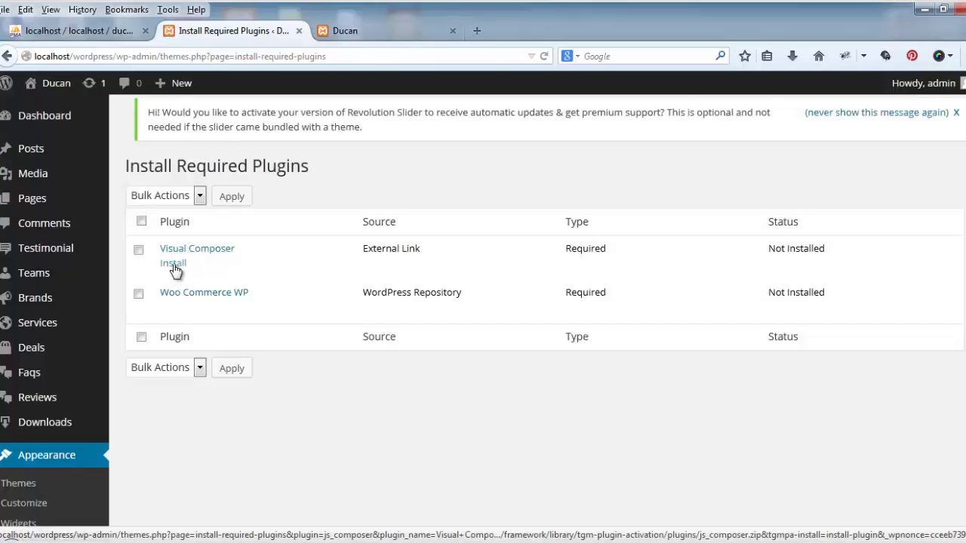
pyautogui.click(173, 264)
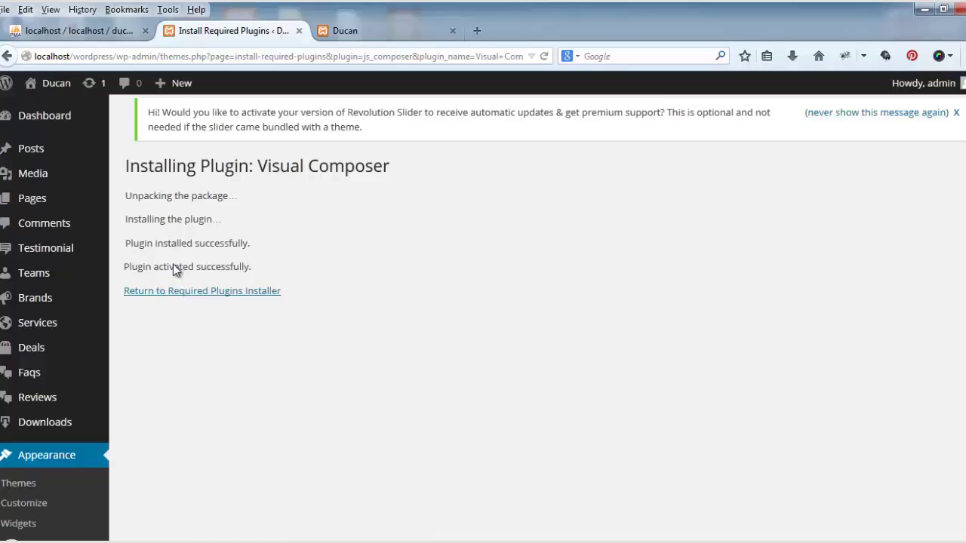
pyautogui.click(212, 292)
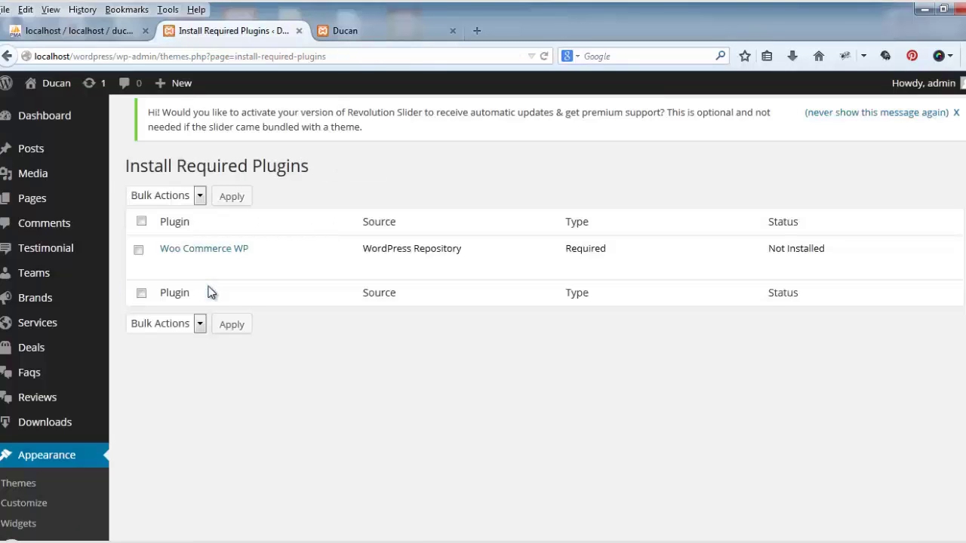
pyautogui.click(173, 263)
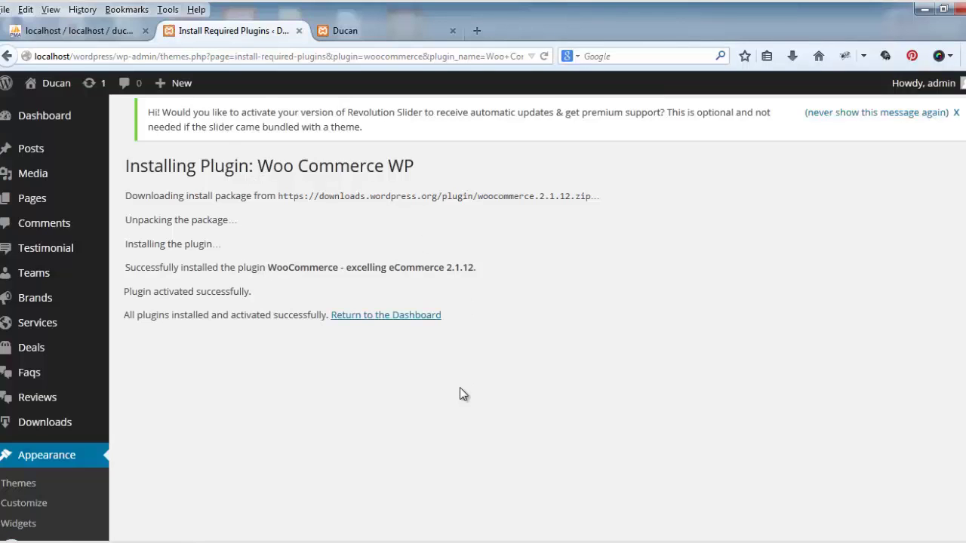
# Return to the dashboard and install the WooCommerce pages
pyautogui.click(413, 317)
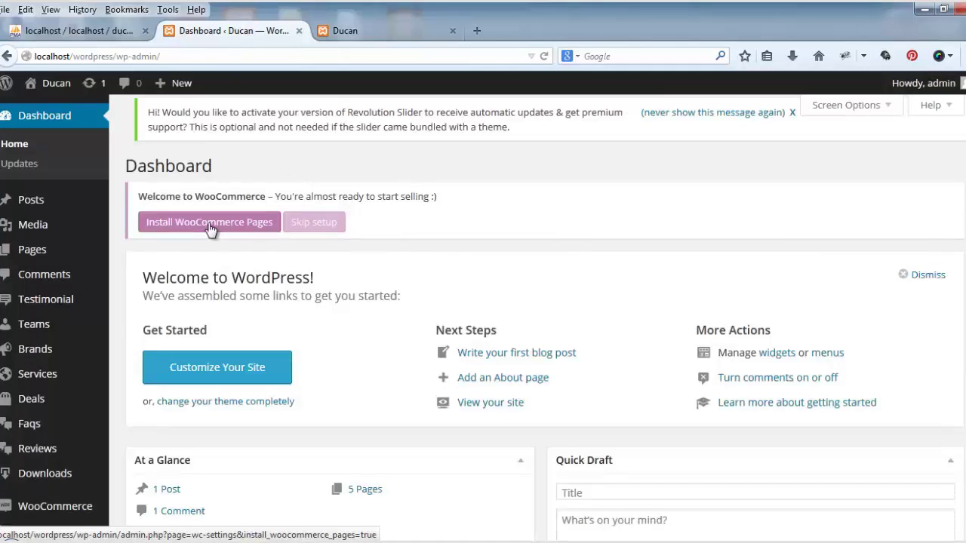
pyautogui.click(210, 226)
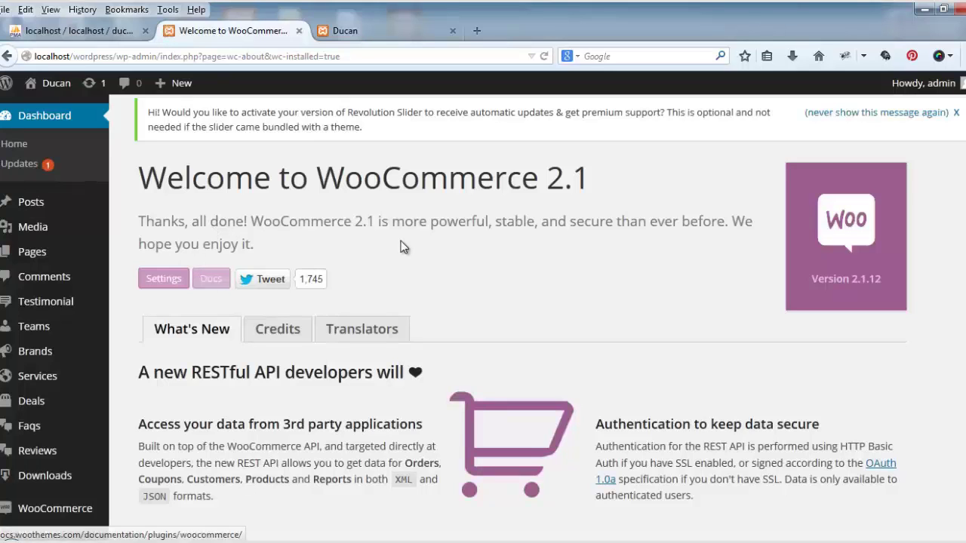
pyautogui.scroll(-2, 401, 243)
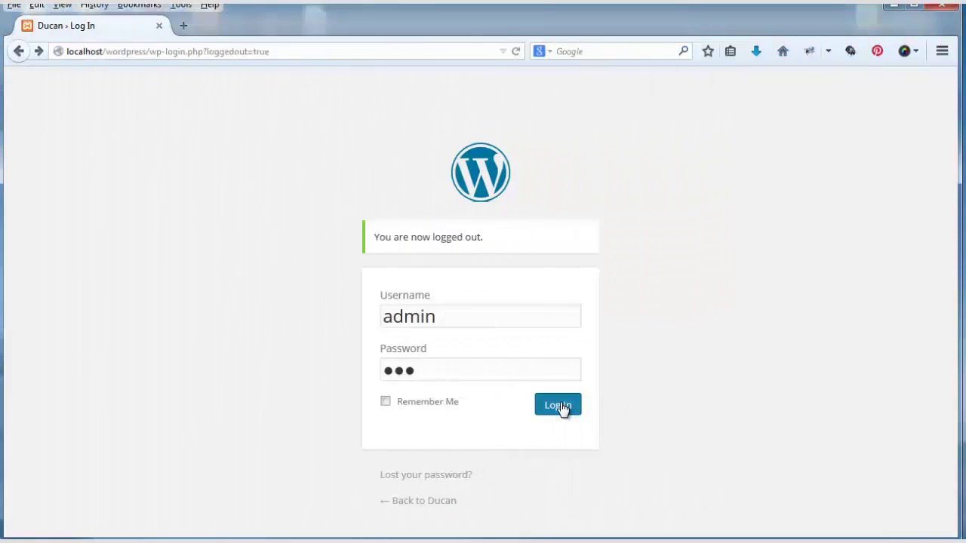
# Log in to the site's admin area with the filled-in credentials and open the installed plugins list
pyautogui.click(560, 408)
pyautogui.scroll(-1, 222, 320)
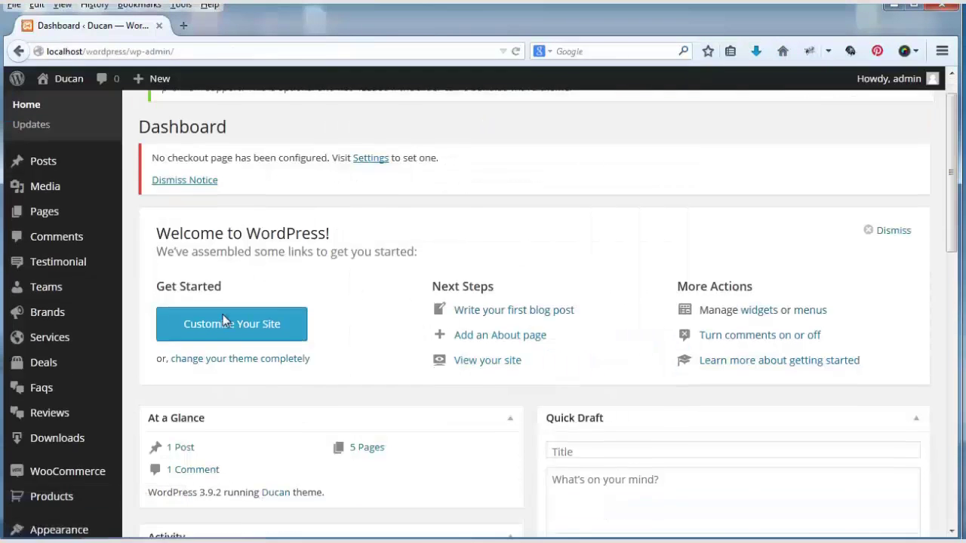
pyautogui.scroll(-3, 223, 321)
pyautogui.moveTo(71, 425)
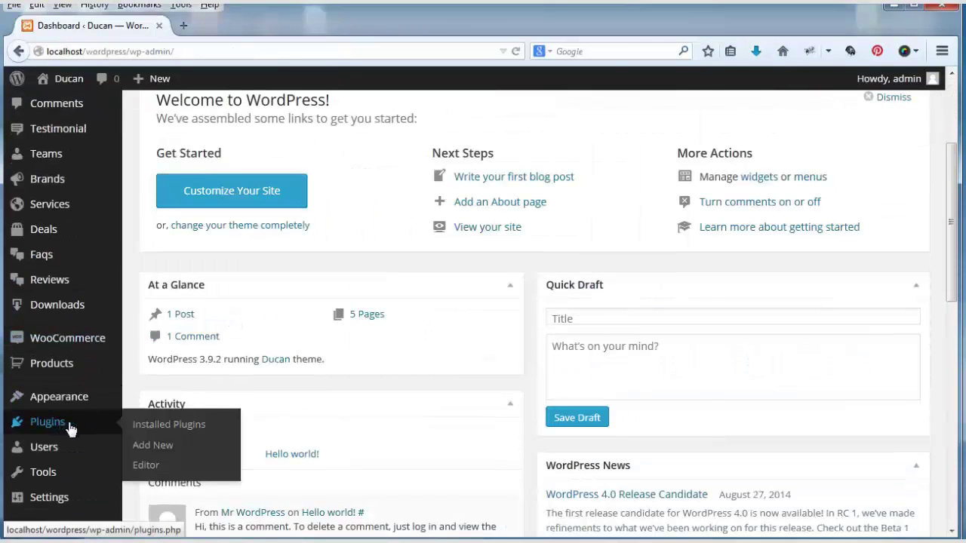
pyautogui.click(145, 429)
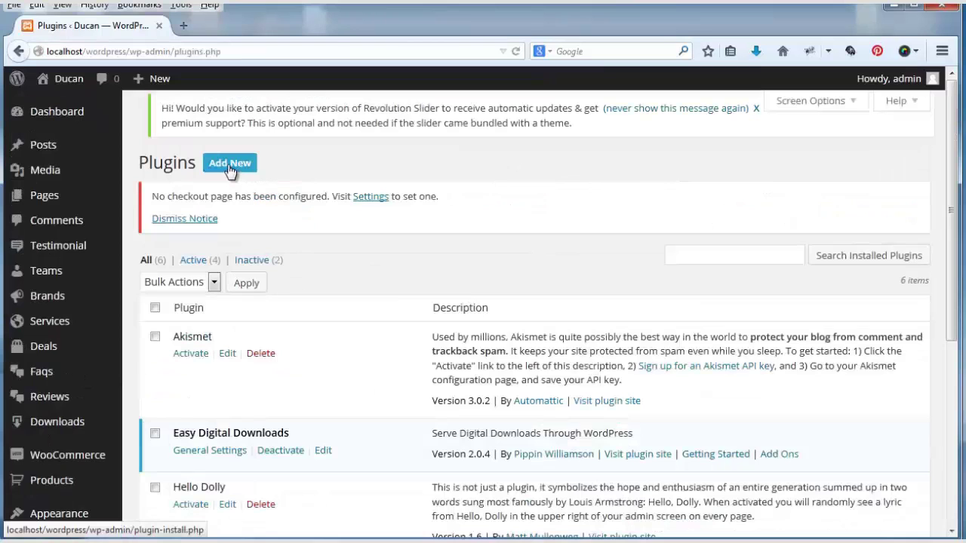
# Start adding a new plugin and search the plugin directory for "wordpress importer"
pyautogui.click(231, 167)
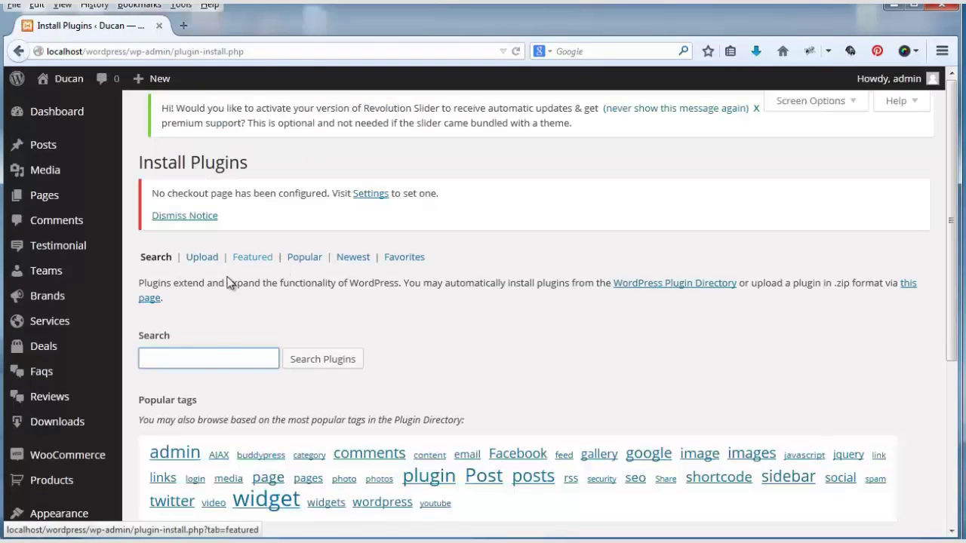
pyautogui.click(225, 355)
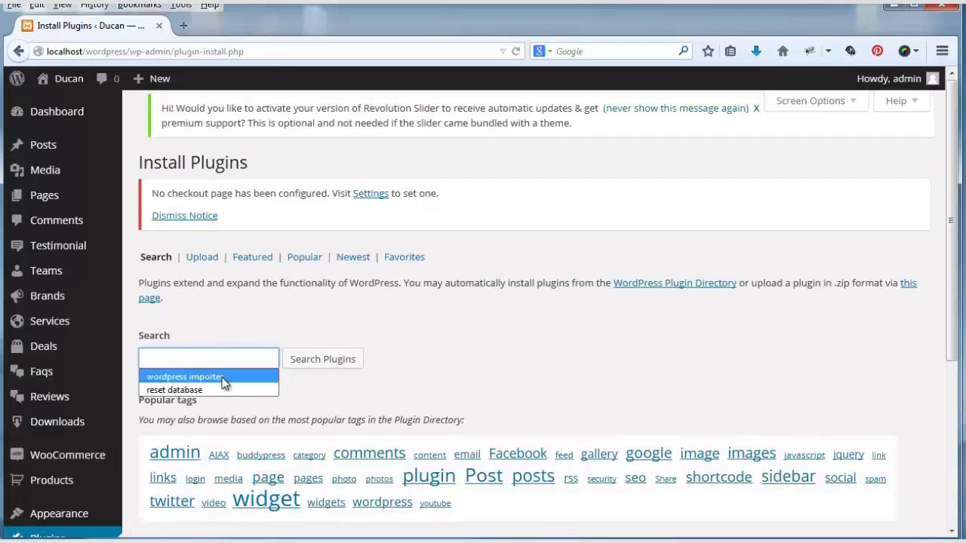
pyautogui.click(224, 377)
pyautogui.click(323, 360)
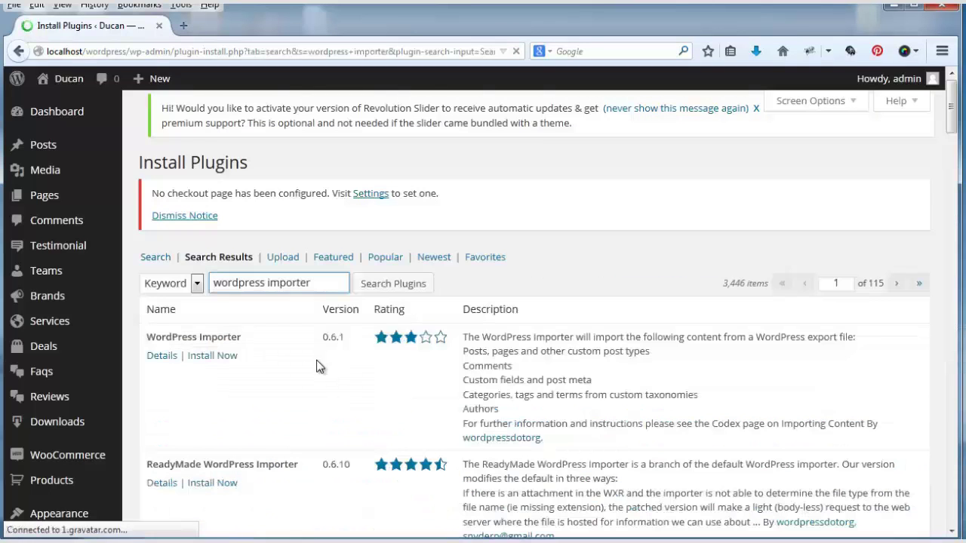
# Install and activate the WordPress Importer 0.6.1 plugin, and check it in the installed plugins list
pyautogui.scroll(-1, 296, 380)
pyautogui.scroll(-2, 295, 377)
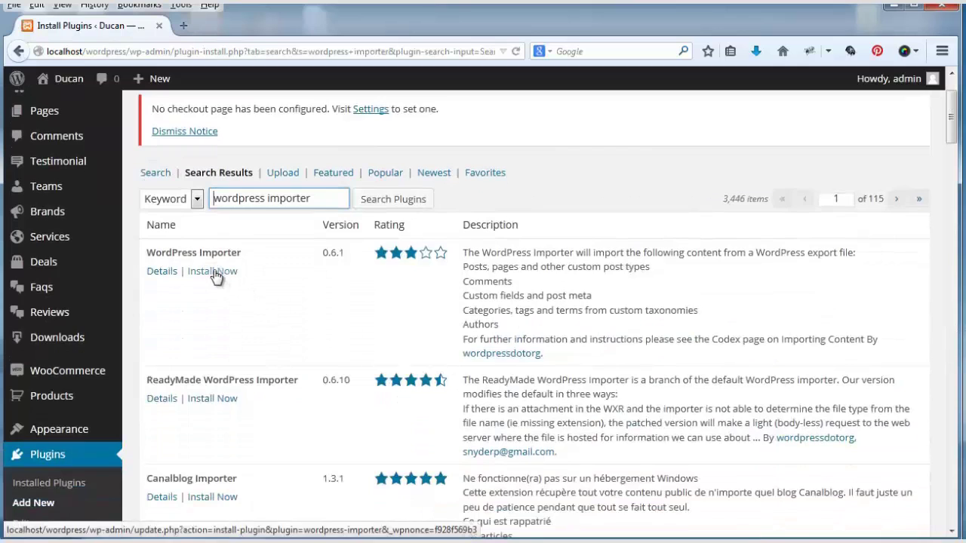
pyautogui.click(215, 273)
pyautogui.click(484, 277)
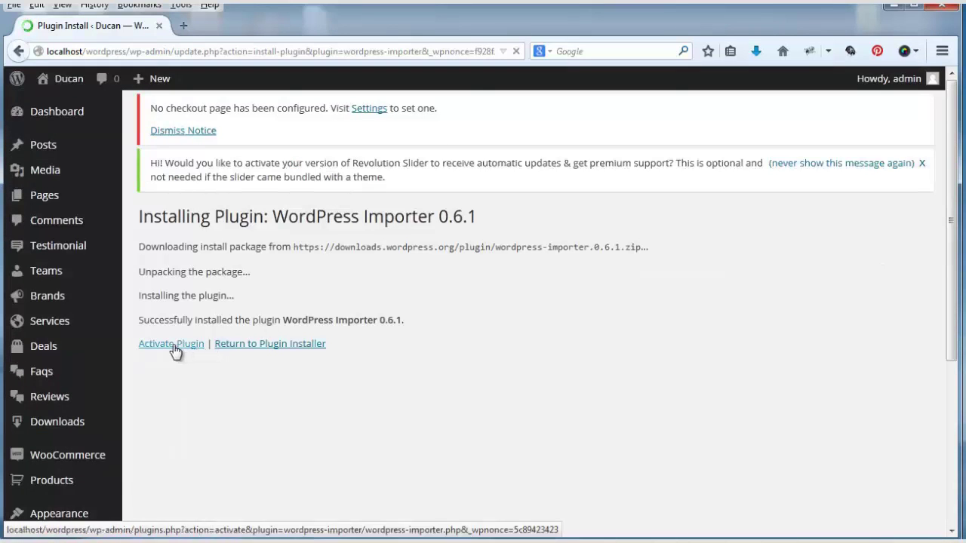
pyautogui.click(174, 345)
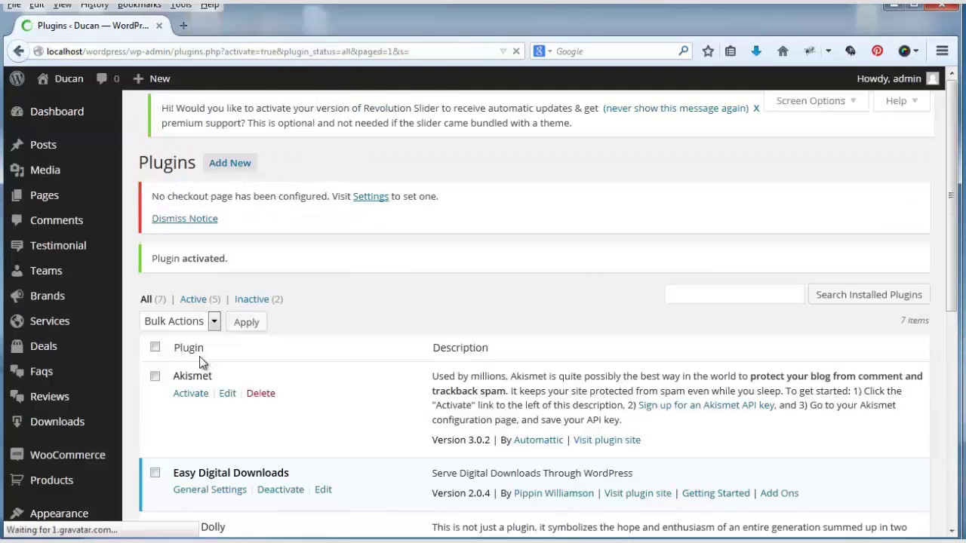
pyautogui.scroll(-8, 273, 381)
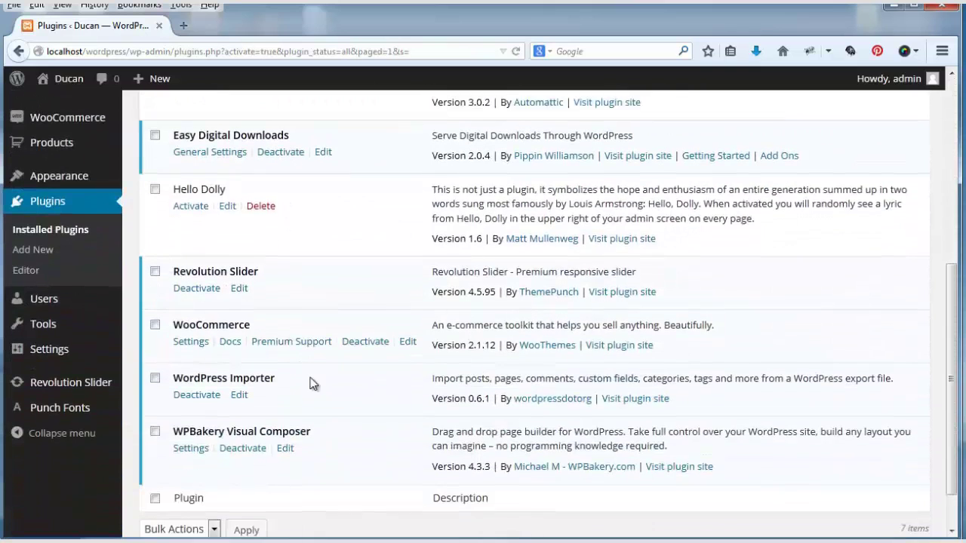
# Open the import tool for WordPress export files
pyautogui.scroll(-2, 293, 392)
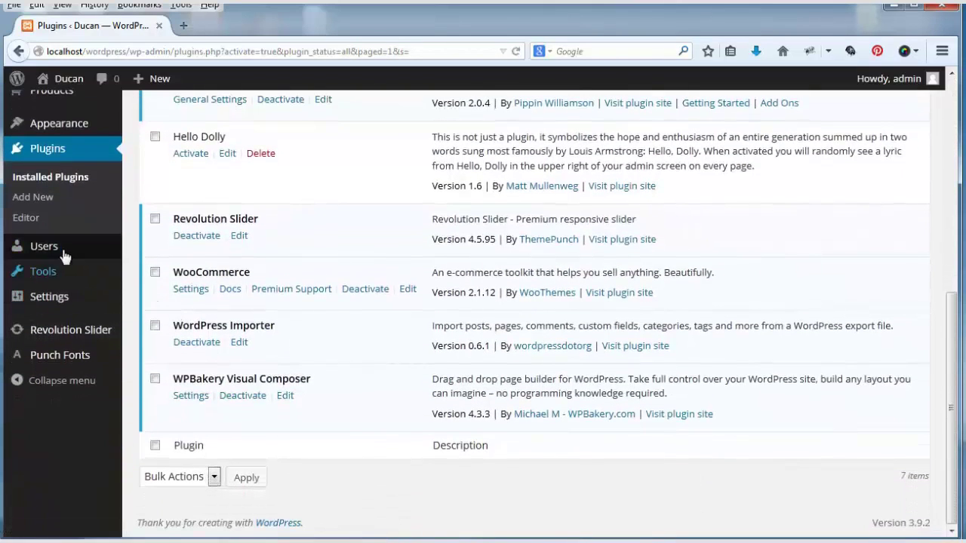
pyautogui.moveTo(61, 270)
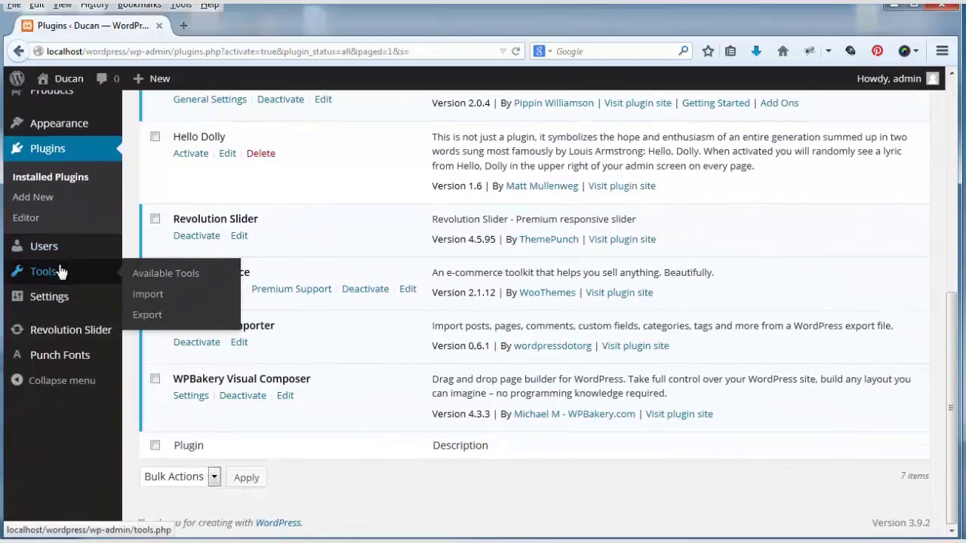
pyautogui.click(148, 297)
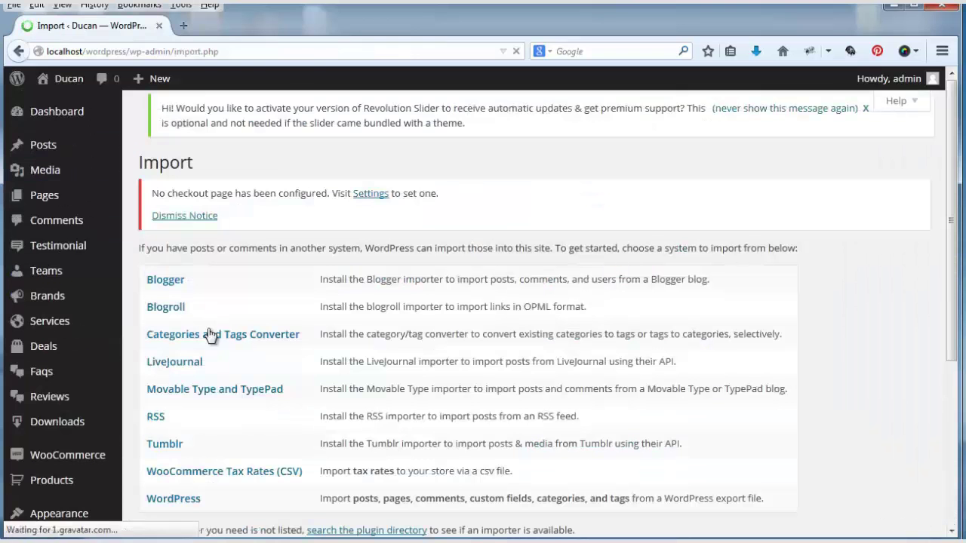
pyautogui.scroll(-2, 218, 378)
pyautogui.click(188, 420)
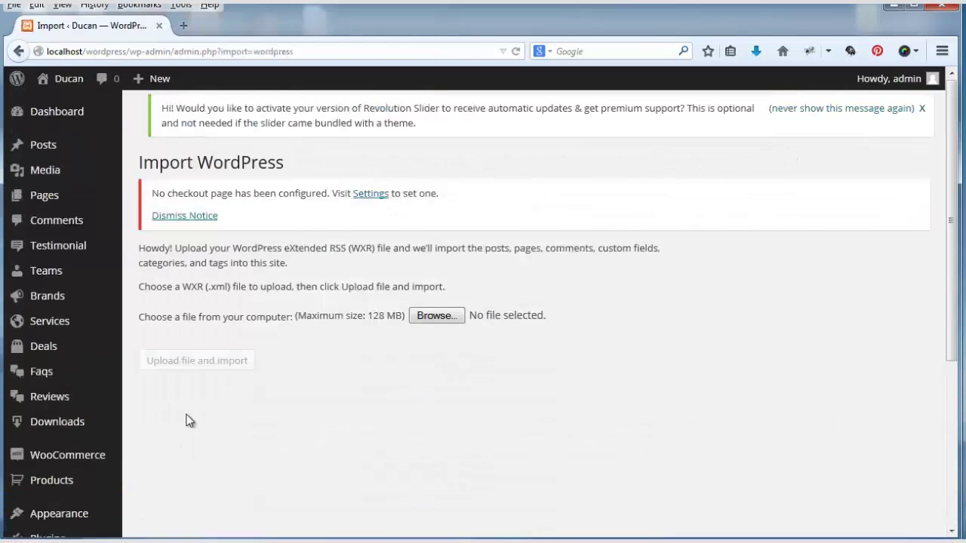
# Choose the ducan-cosmetics.xml file for the WordPress import and upload it
pyautogui.click(435, 317)
pyautogui.click(188, 114)
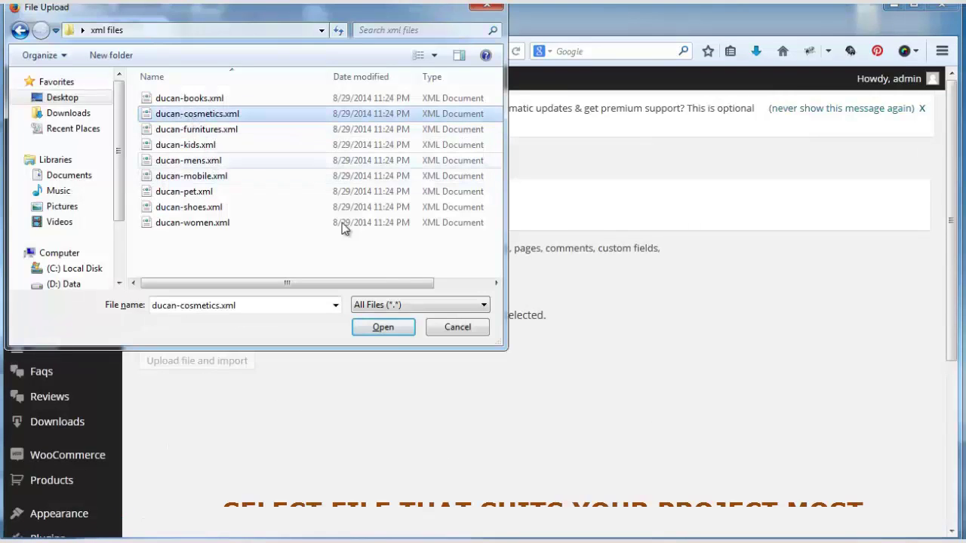
pyautogui.click(385, 329)
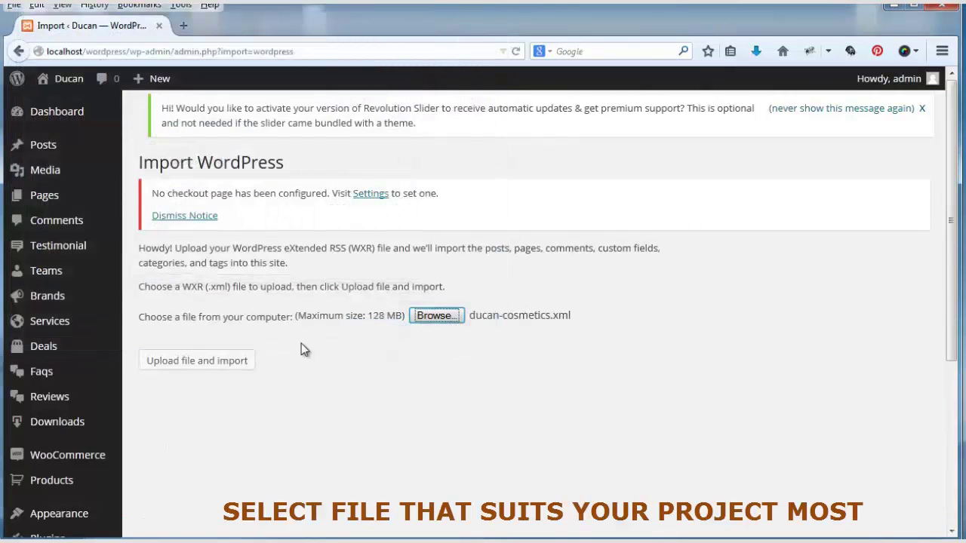
pyautogui.click(184, 366)
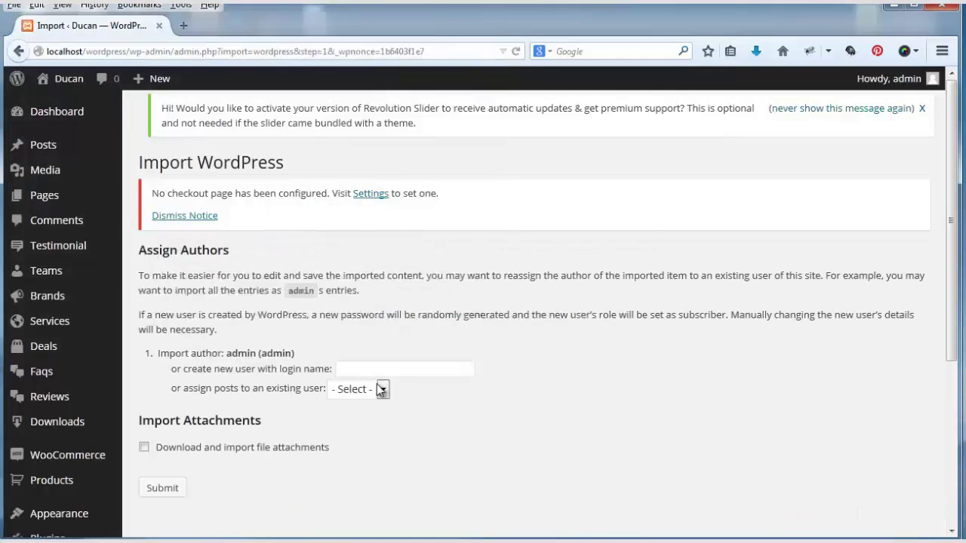
# Assign the imported posts to the existing user admin, include file attachments, and run the import through to the dashboard
pyautogui.click(382, 390)
pyautogui.click(351, 422)
pyautogui.scroll(-4, 227, 317)
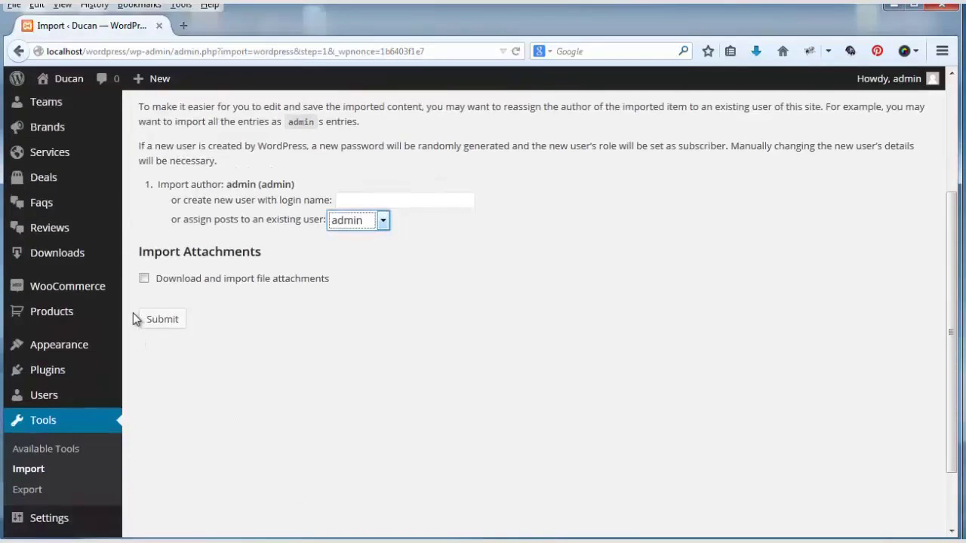
pyautogui.click(144, 278)
pyautogui.click(171, 327)
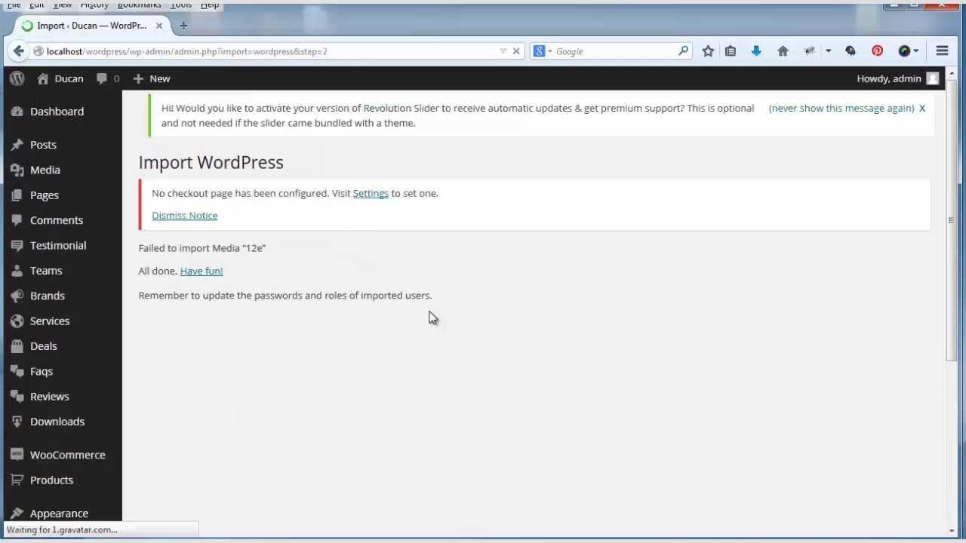
pyautogui.click(208, 273)
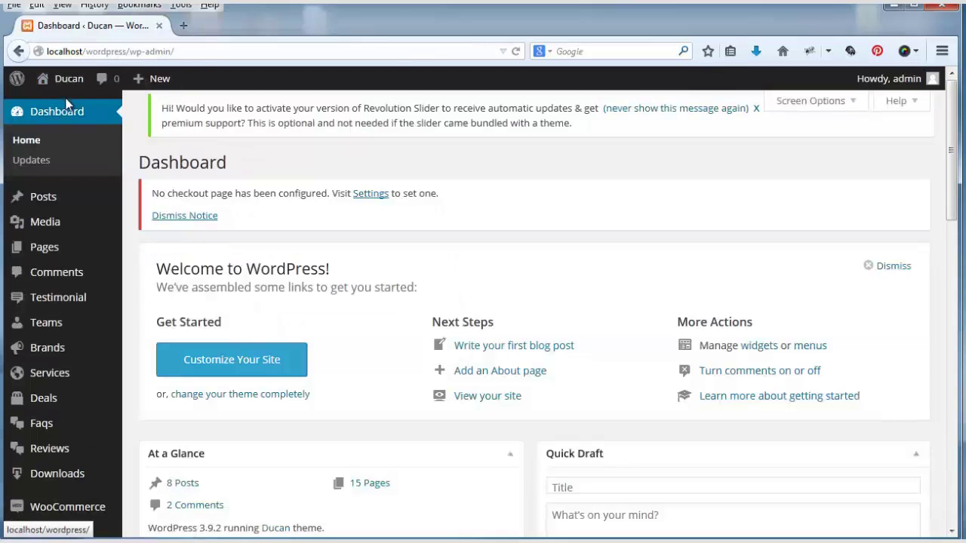
# Open the site in a new tab and the Ducan theme options in the admin tab, and check the site's front page
pyautogui.middleClick(57, 104)
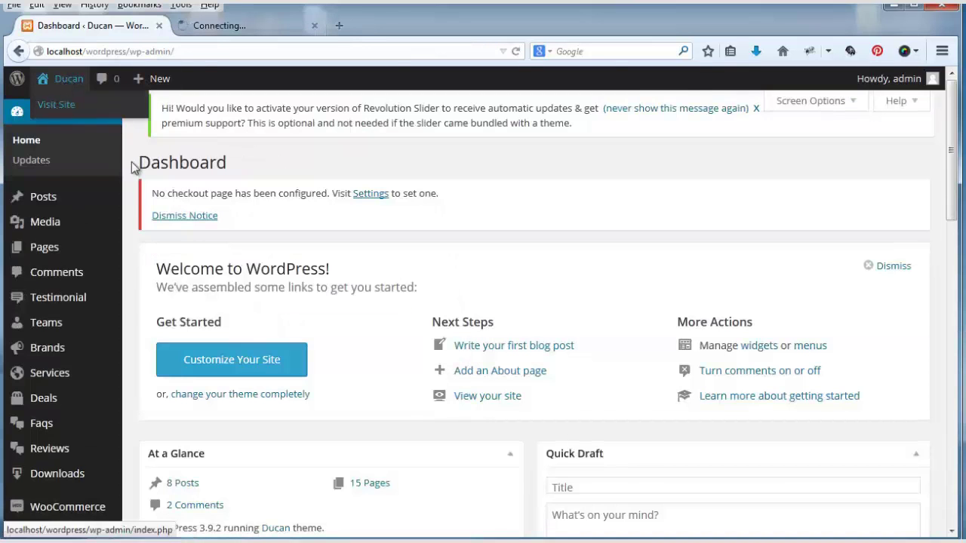
pyautogui.scroll(-4, 136, 332)
pyautogui.moveTo(78, 398)
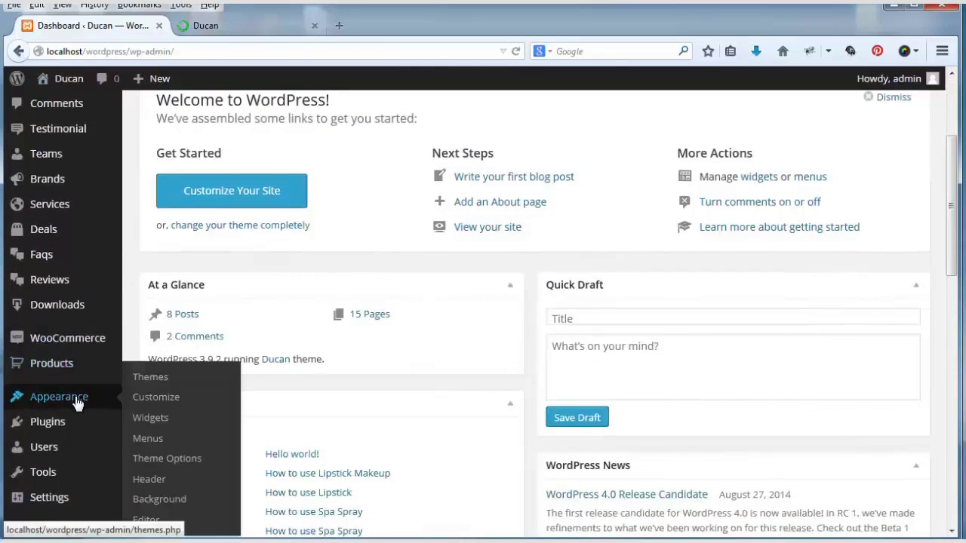
pyautogui.click(160, 458)
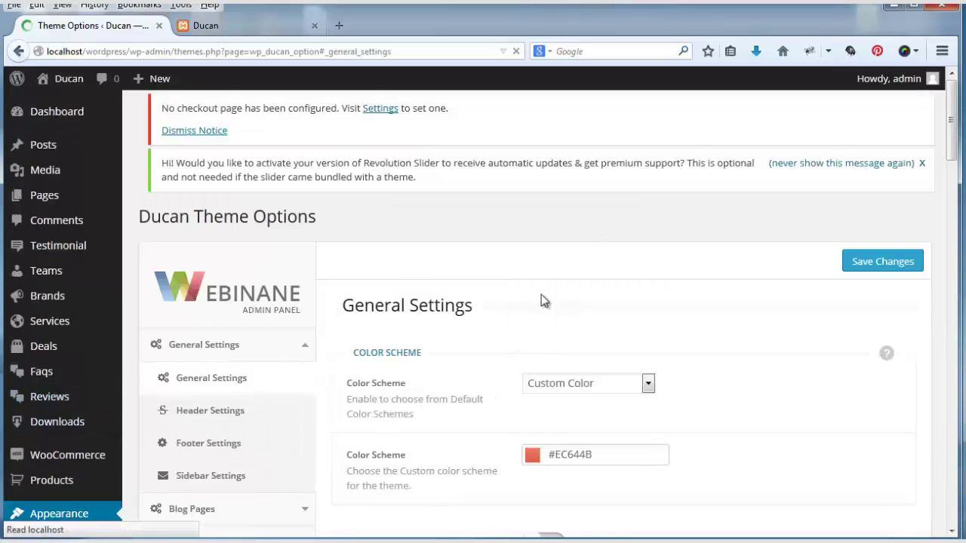
pyautogui.click(235, 28)
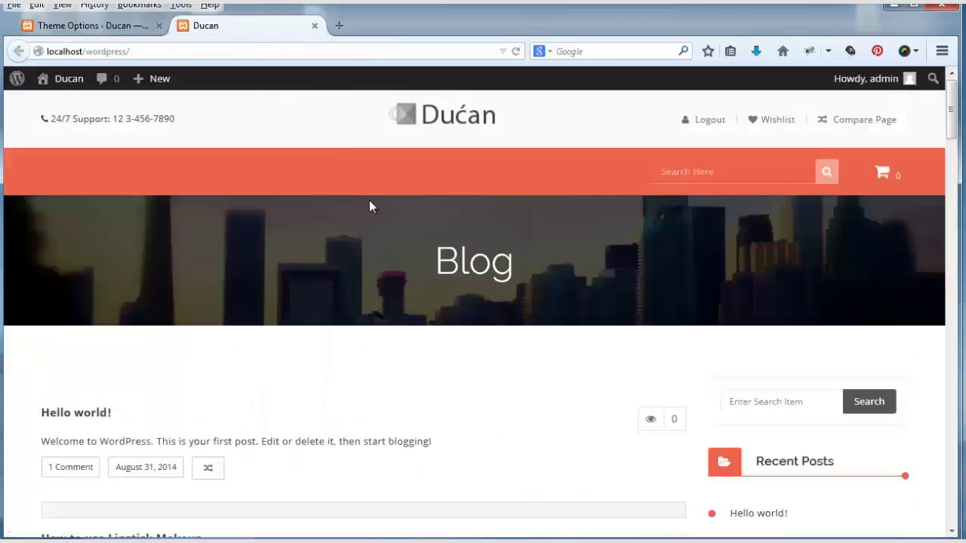
# Import the Cosmetics demo settings from the Utility section of the theme options and save the changes
pyautogui.click(97, 25)
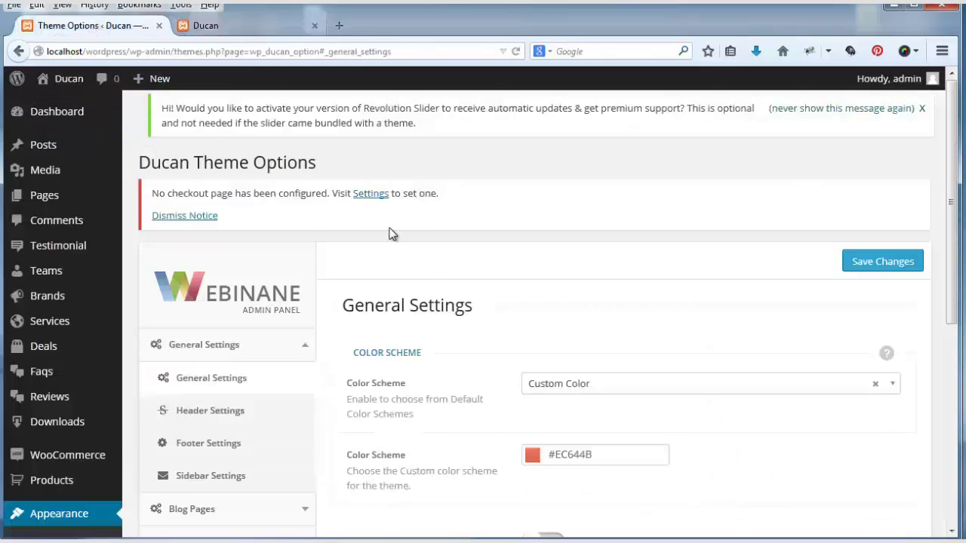
pyautogui.scroll(-5, 392, 234)
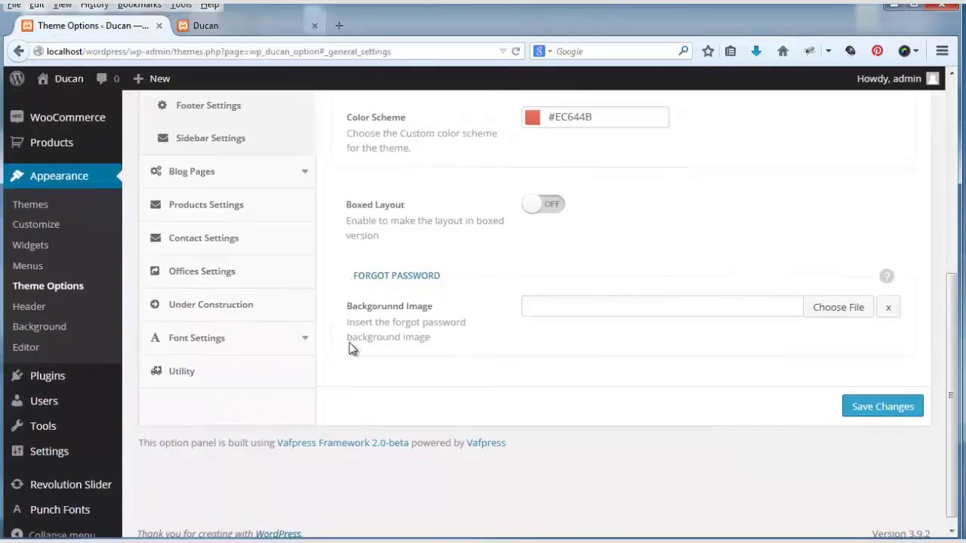
pyautogui.click(217, 375)
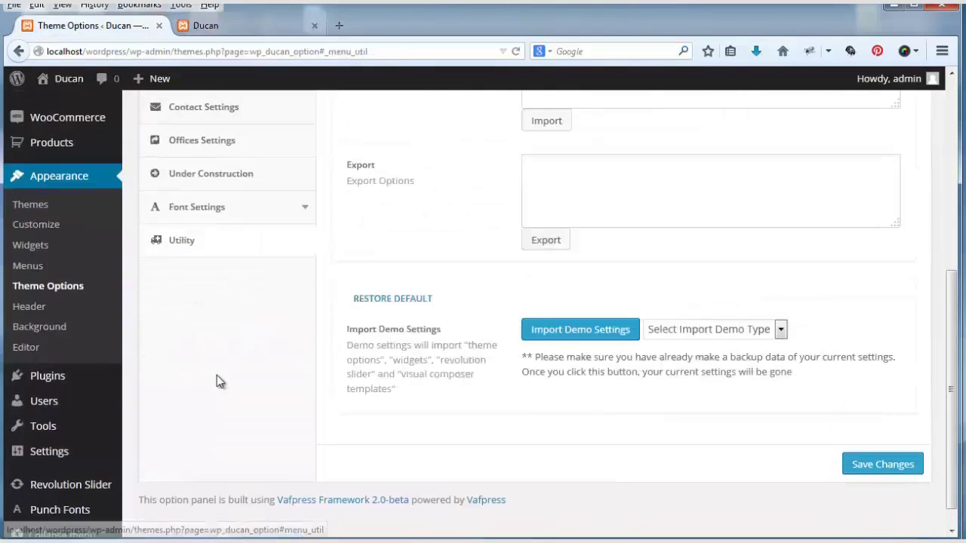
pyautogui.click(694, 330)
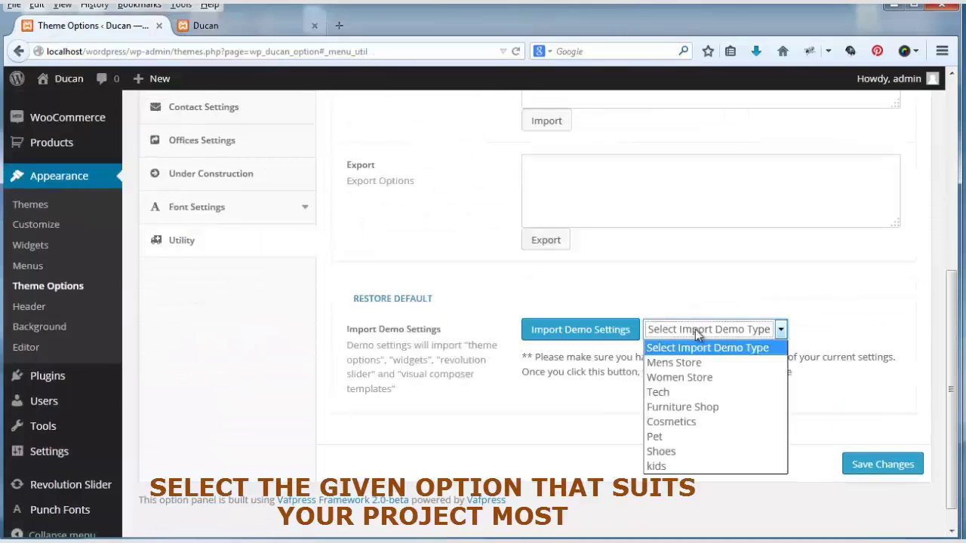
pyautogui.click(711, 429)
pyautogui.click(567, 333)
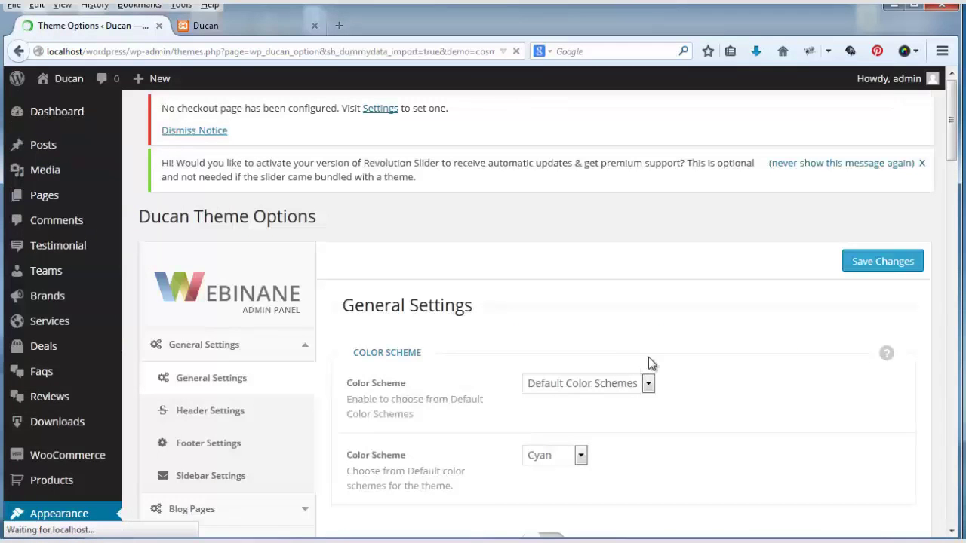
pyautogui.scroll(-5, 830, 301)
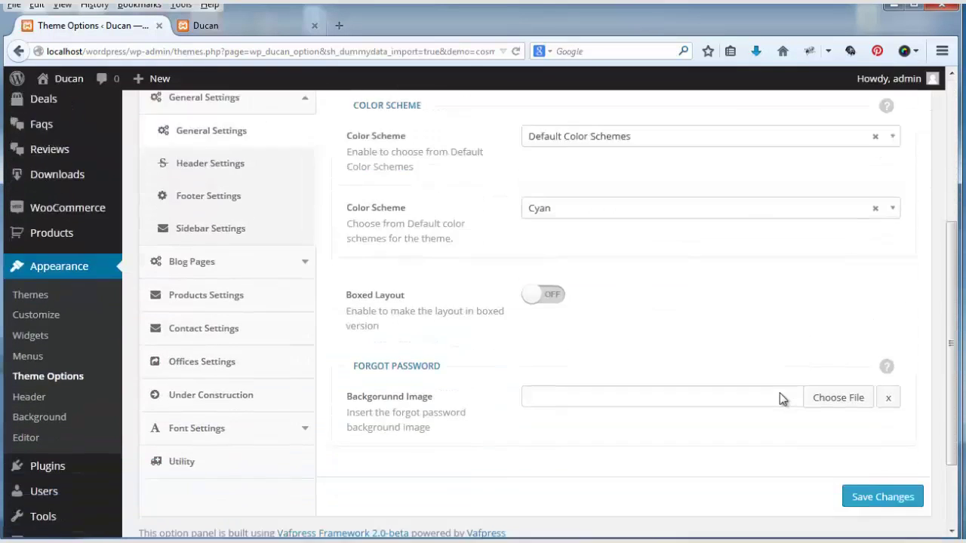
pyautogui.click(860, 396)
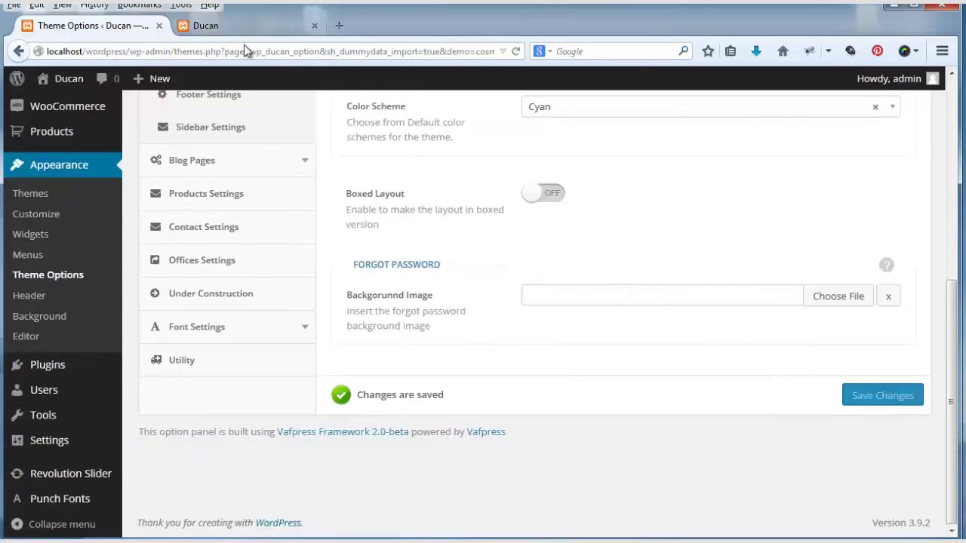
# Reload the site's front page and examine the navigation menus, from Home through Shortcode to Features
pyautogui.click(243, 23)
pyautogui.rightClick(239, 120)
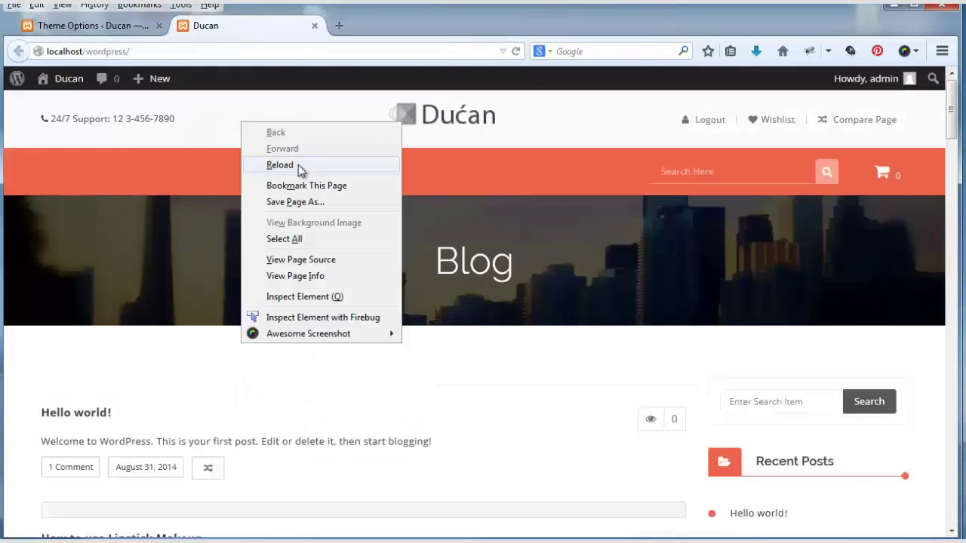
pyautogui.click(298, 165)
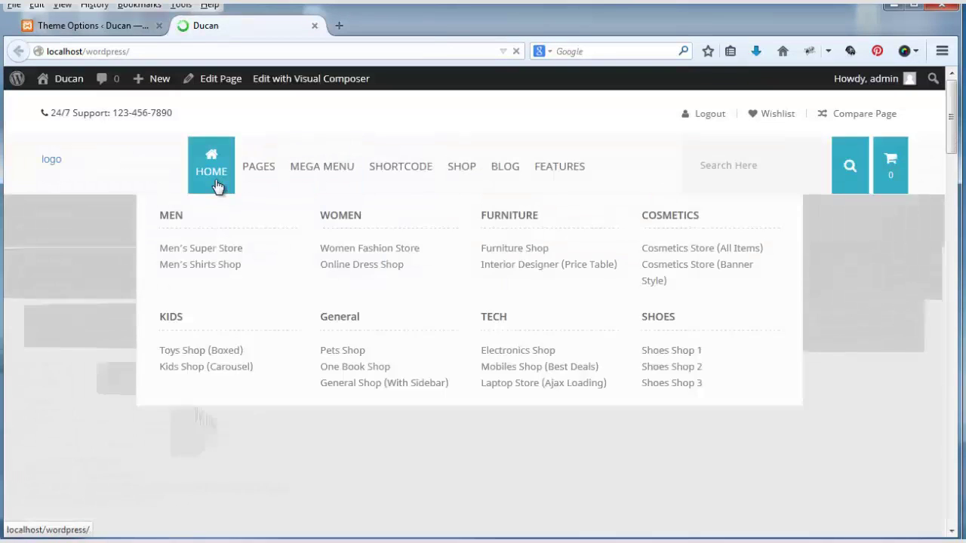
pyautogui.moveTo(339, 174)
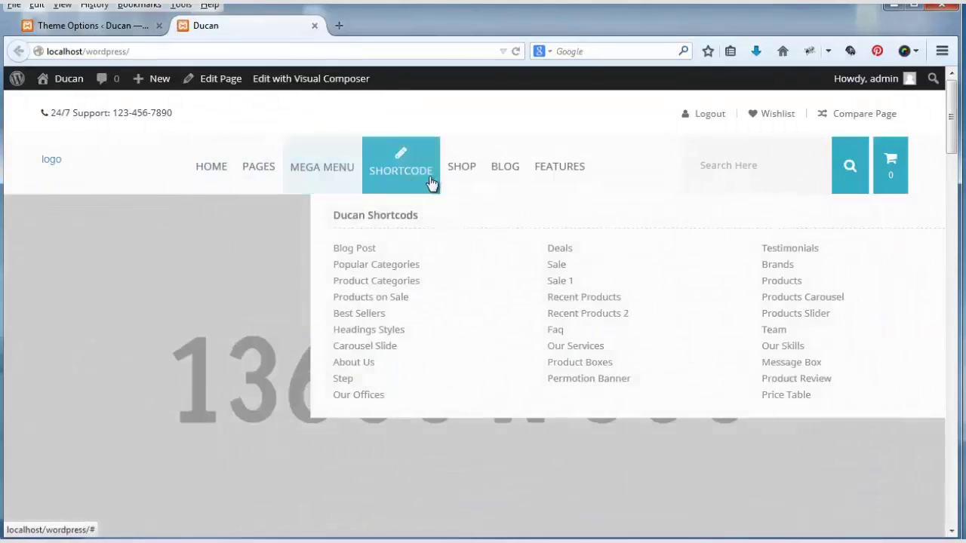
pyautogui.moveTo(559, 166)
# Examine the home page from the main slider through the product, testimonial and brand sections to the footer
pyautogui.scroll(-1, 562, 278)
pyautogui.scroll(-10, 427, 343)
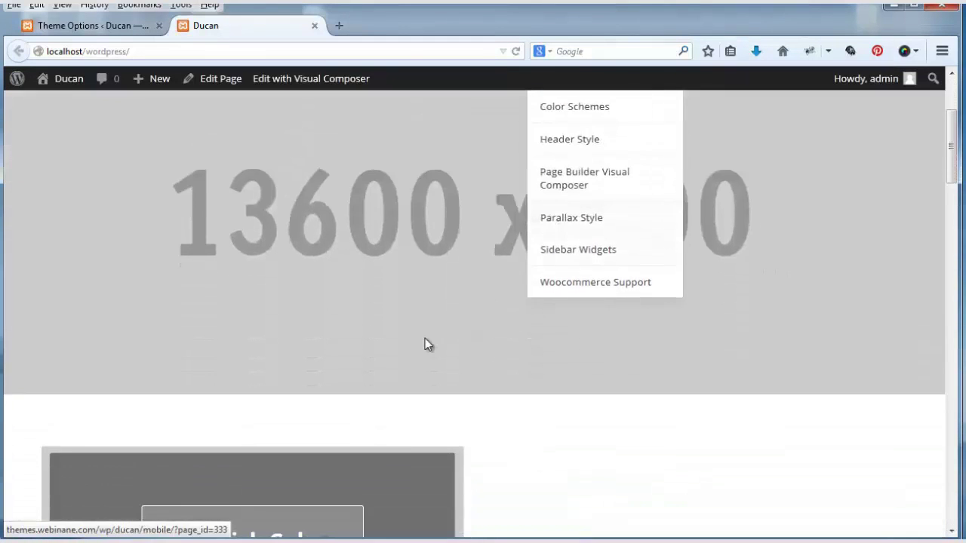
pyautogui.scroll(-3, 422, 349)
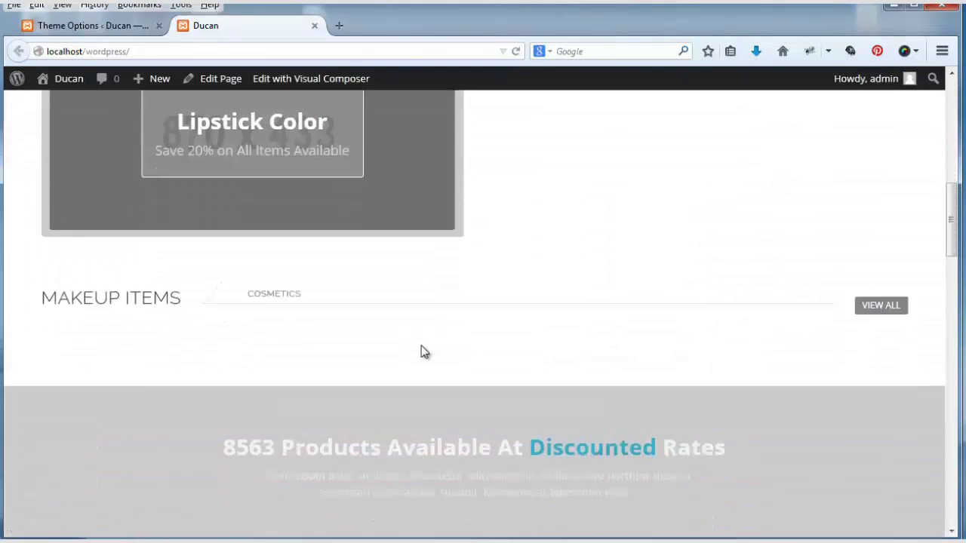
pyautogui.scroll(5, 443, 343)
pyautogui.scroll(-9, 535, 321)
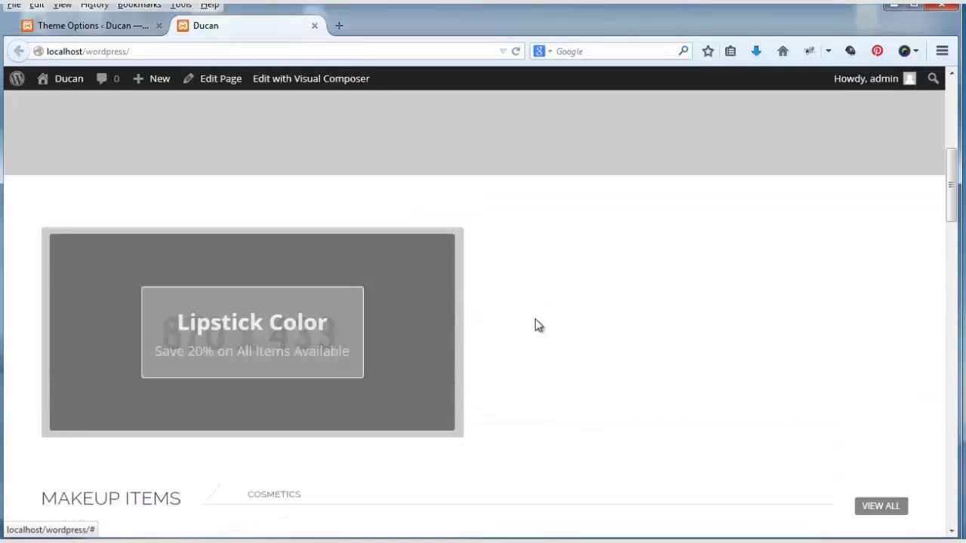
pyautogui.scroll(-8, 535, 321)
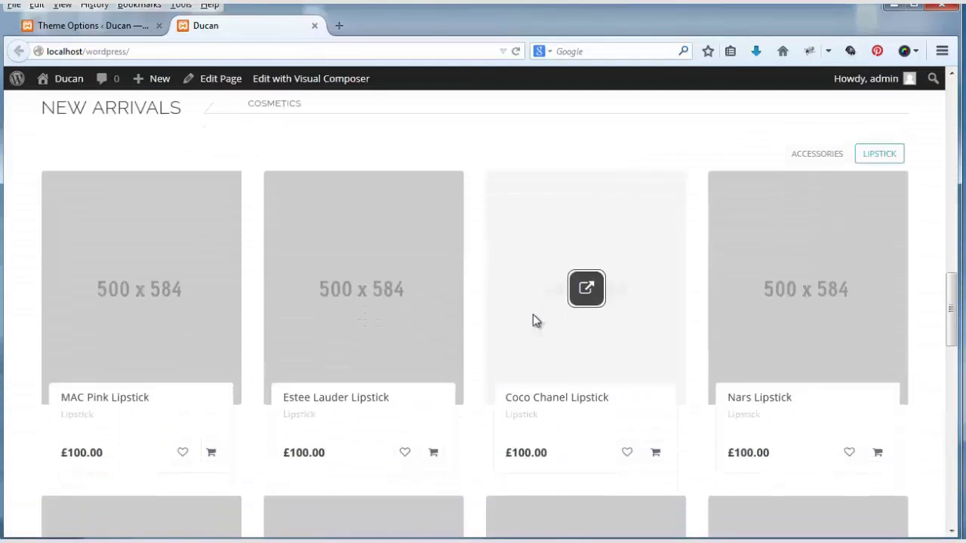
pyautogui.scroll(-7, 528, 318)
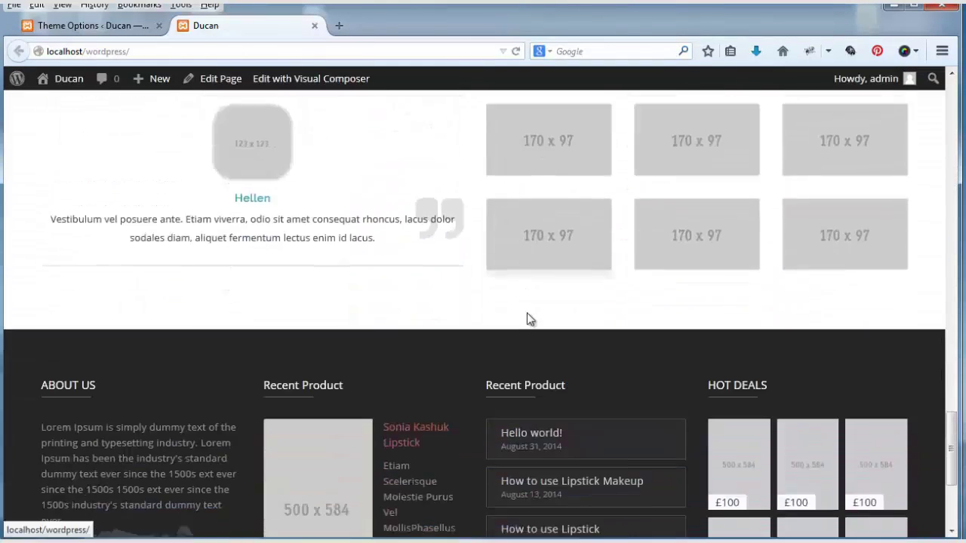
pyautogui.scroll(20, 495, 328)
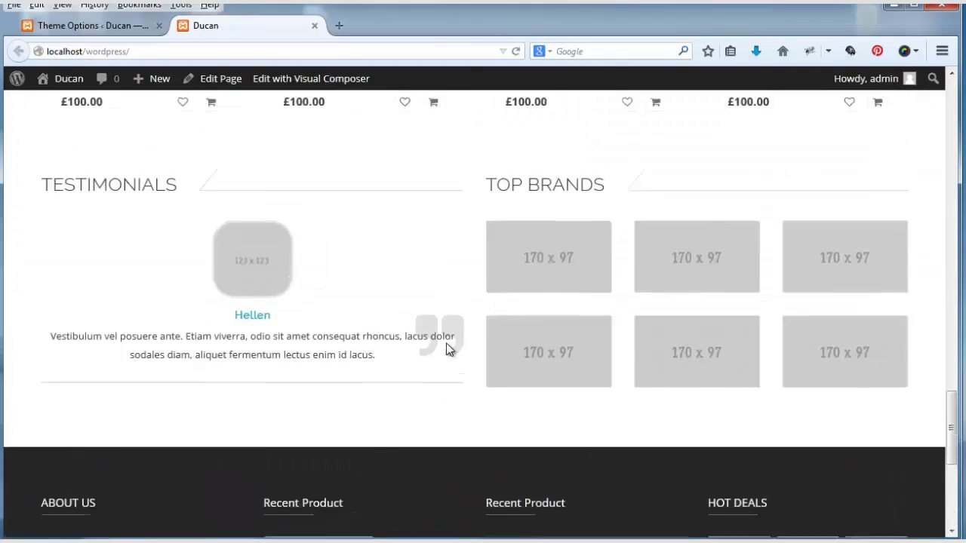
pyautogui.scroll(3, 429, 342)
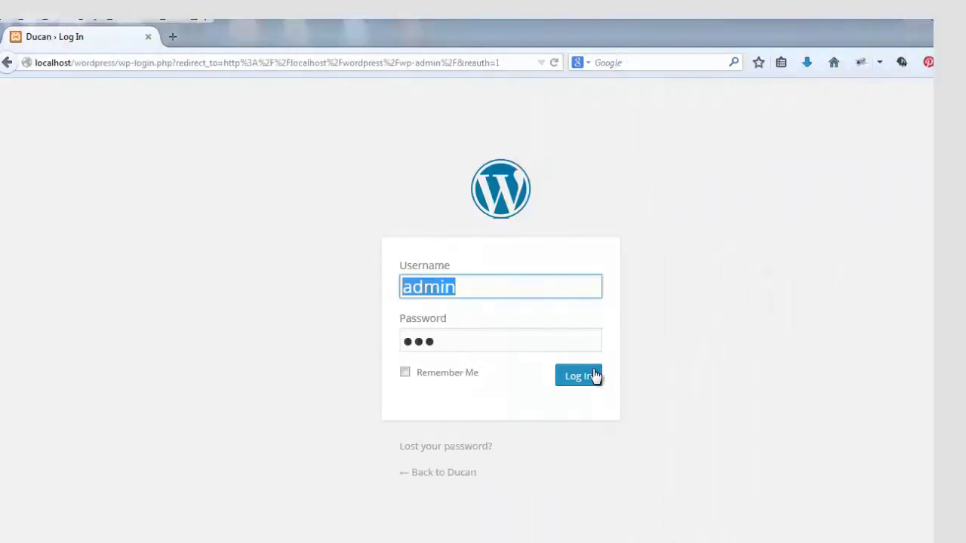
# Log in to the admin area with the filled-in credentials and open the Revolution Slider overview
pyautogui.click(595, 376)
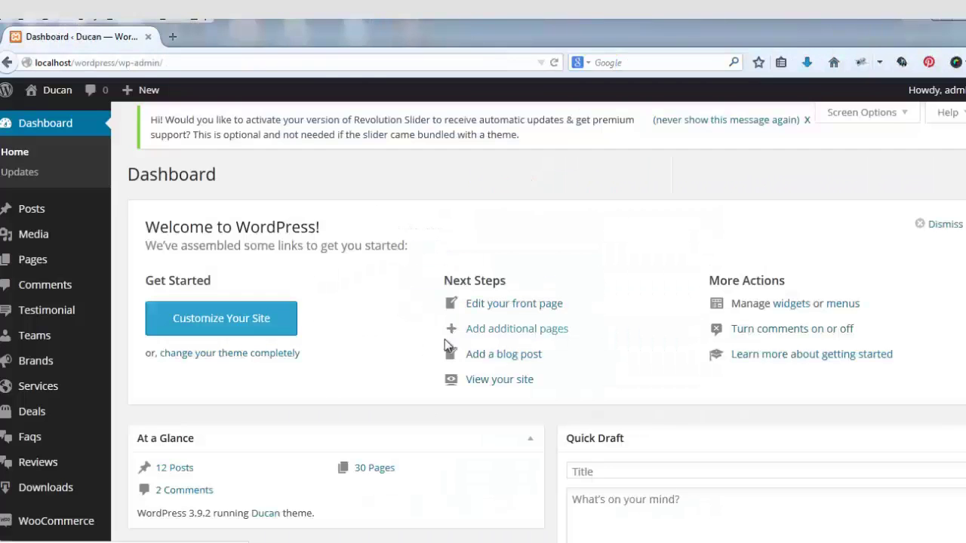
pyautogui.scroll(-5, 468, 339)
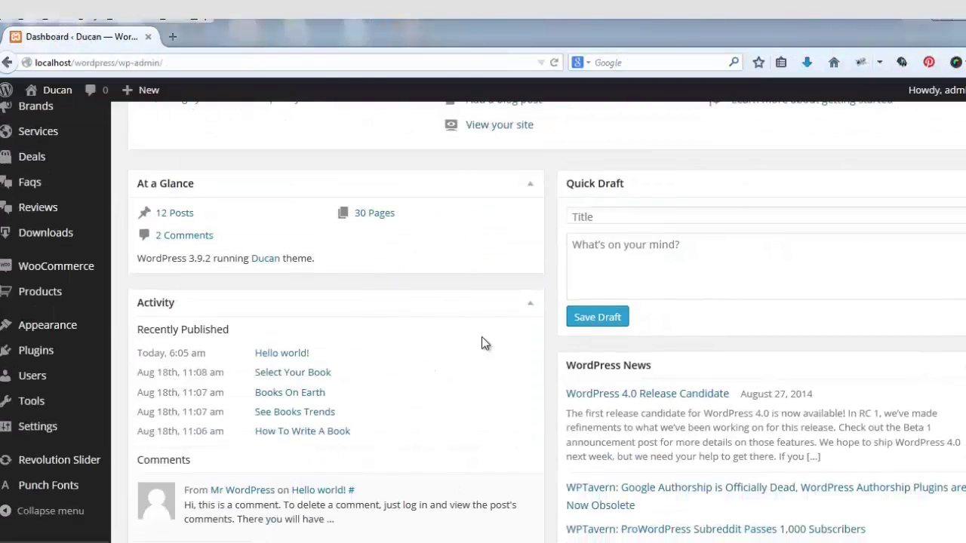
pyautogui.click(80, 468)
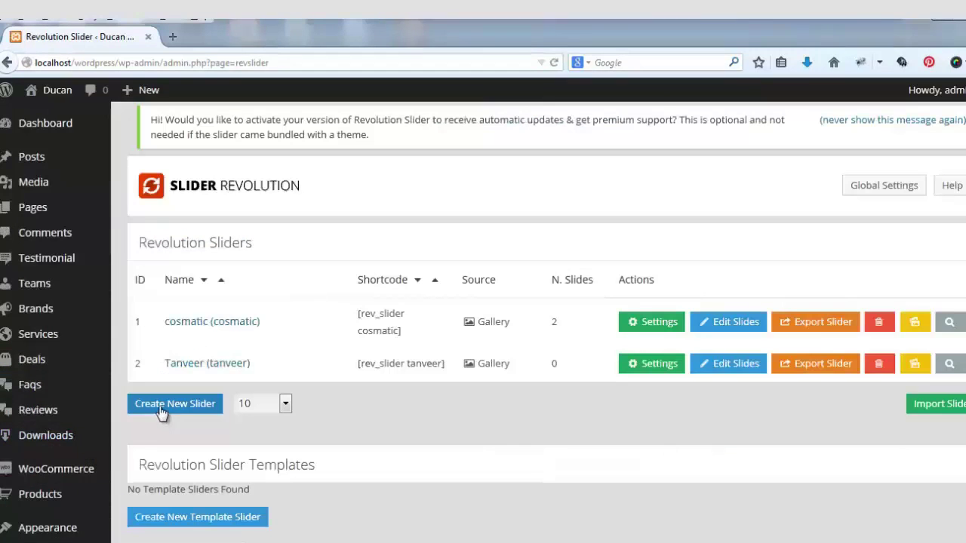
# Start a new slider titled "Ducan" with the alias "ducan" and set its delay to 15000
pyautogui.click(161, 408)
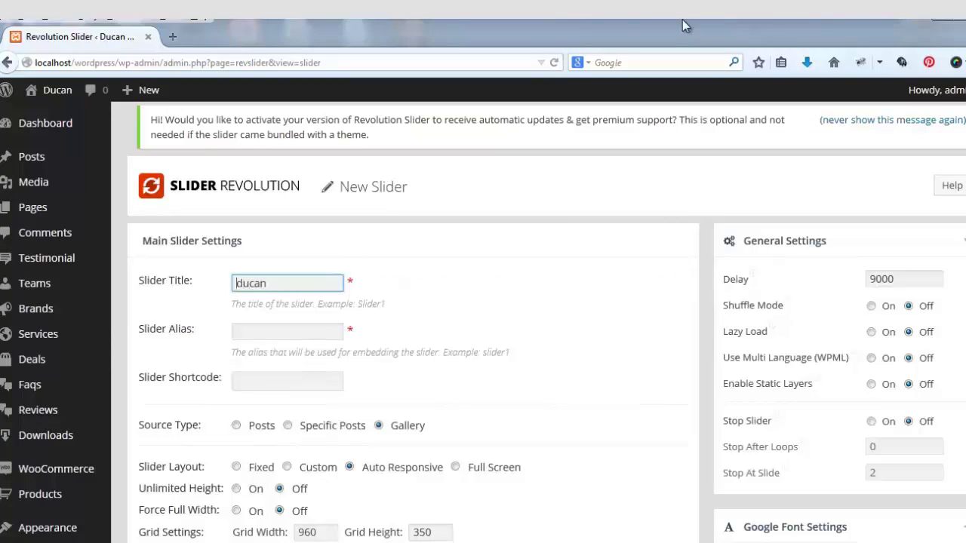
pyautogui.write('D')
pyautogui.moveTo(273, 284); pyautogui.dragTo(172, 294)
pyautogui.hotkey('ctrl', 'c')
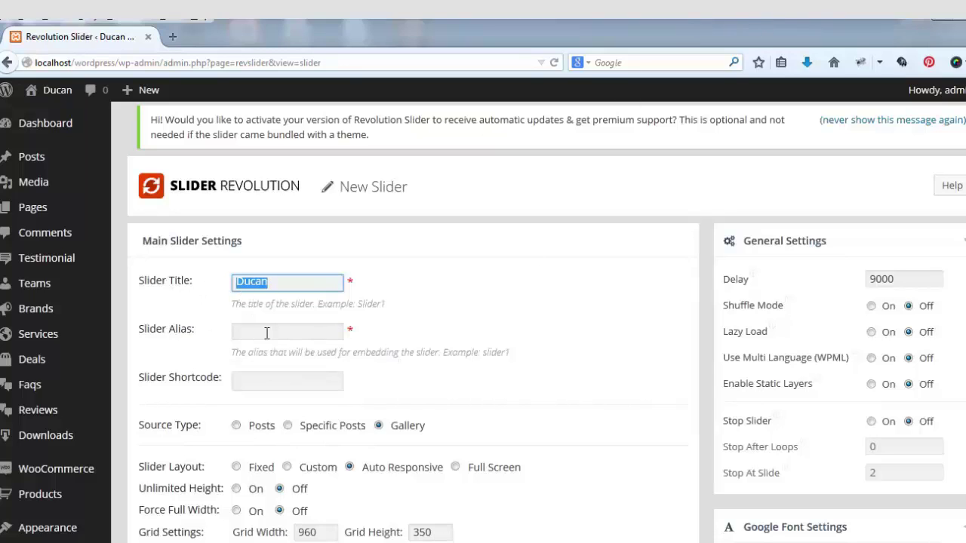
pyautogui.click(314, 337)
pyautogui.hotkey('ctrl', 'v')
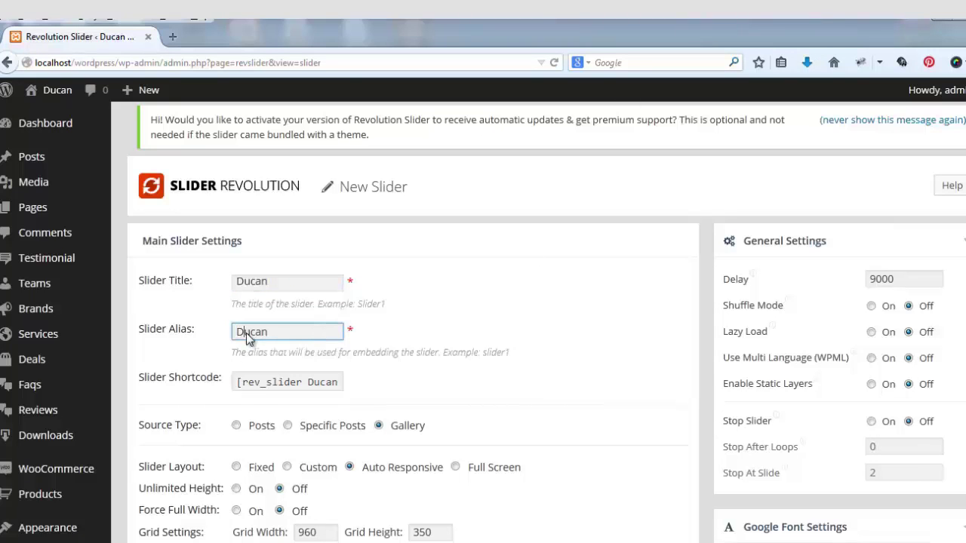
pyautogui.press('BackSpace')
pyautogui.write('d')
pyautogui.click(874, 278)
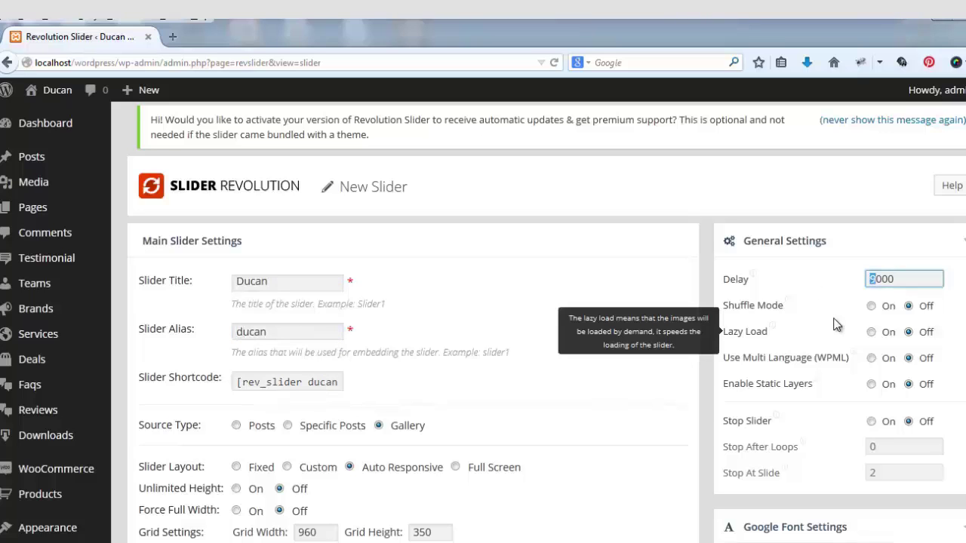
pyautogui.scroll(-3, 520, 363)
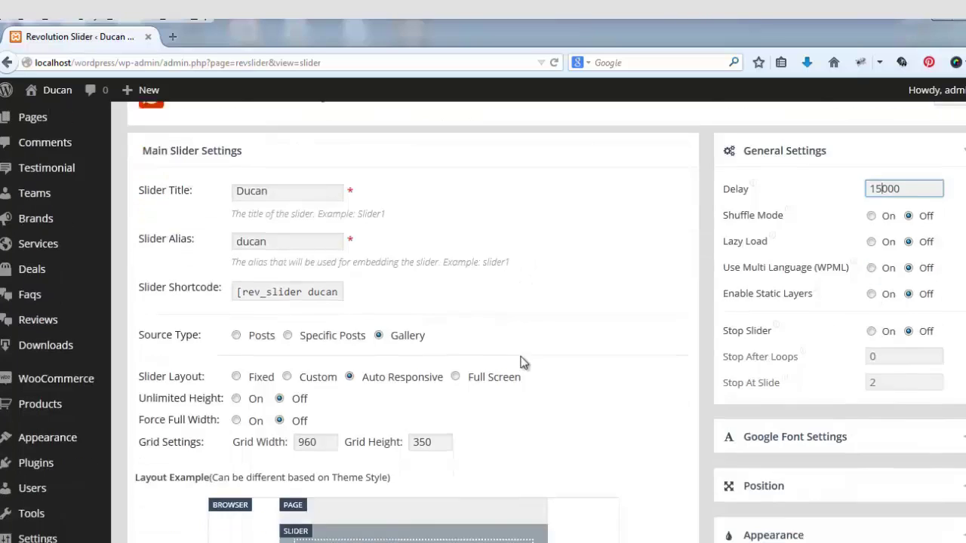
# Turn on Force Full Width, set the grid width to 1366 and the grid height to 550, and create the slider
pyautogui.click(237, 340)
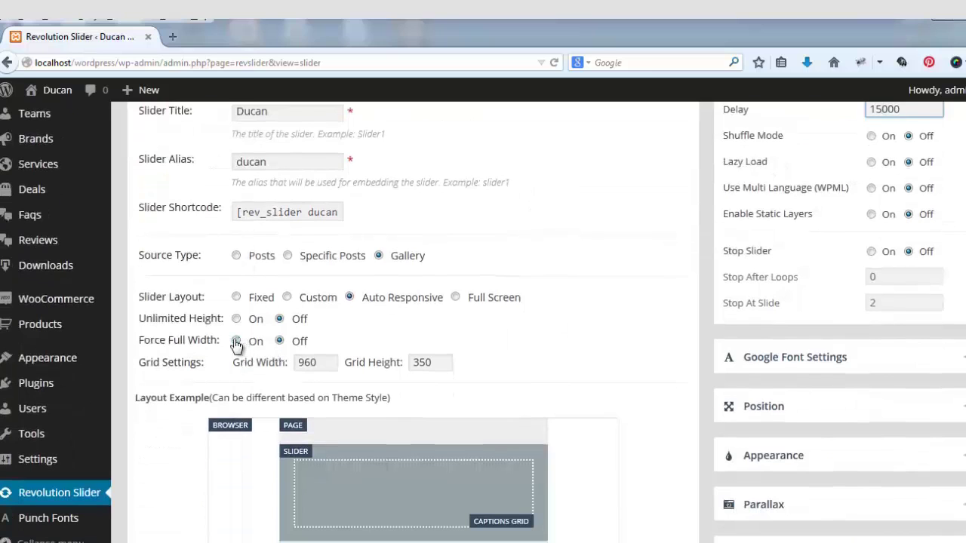
pyautogui.doubleClick(309, 363)
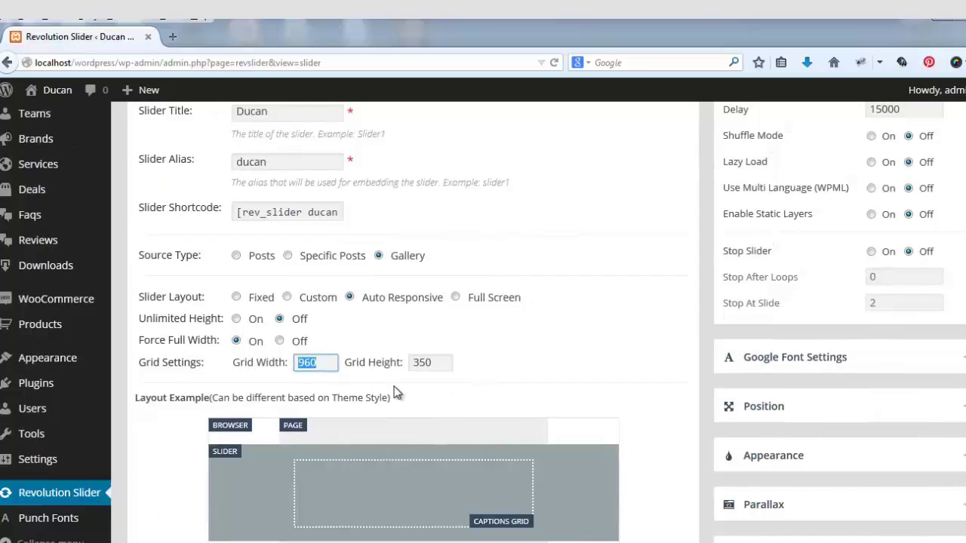
pyautogui.write('1366')
pyautogui.press('Tab')
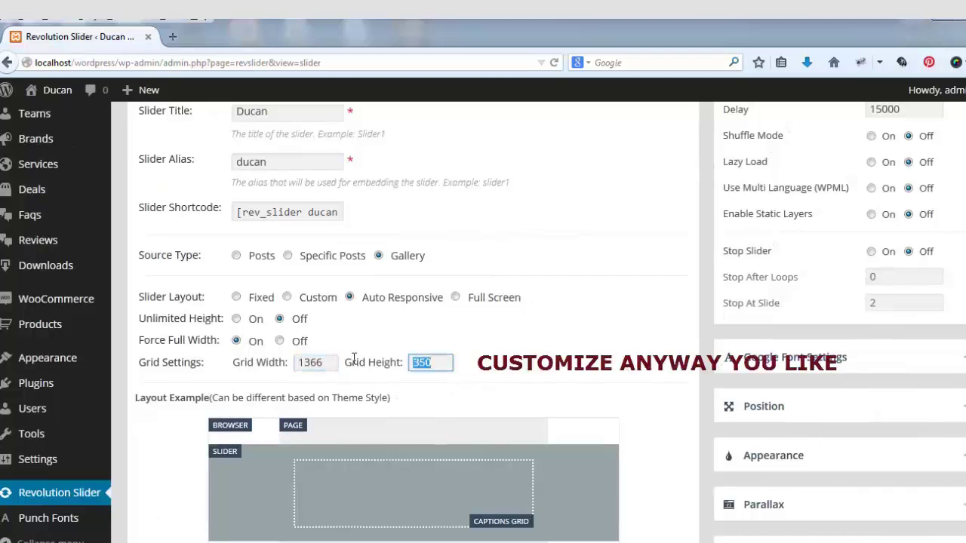
pyautogui.write('550')
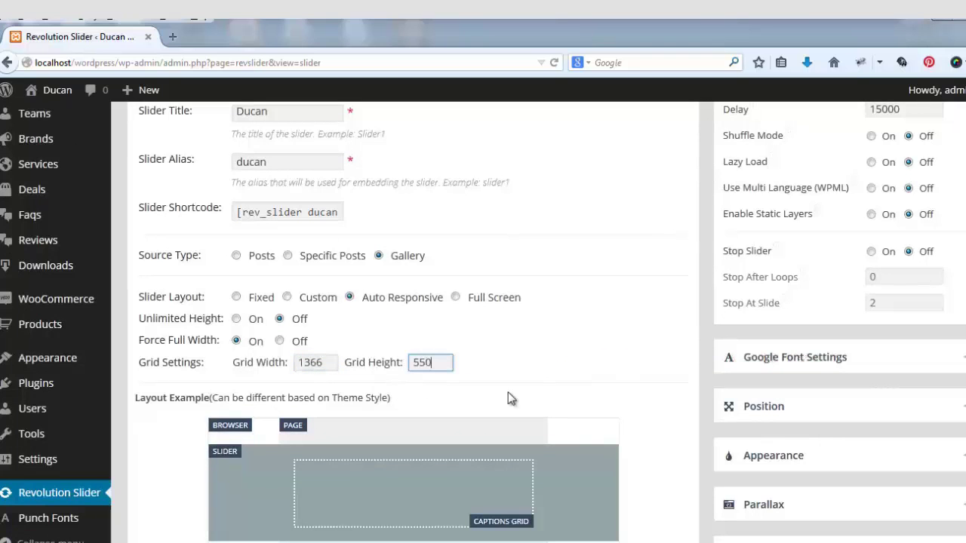
pyautogui.scroll(-5, 498, 385)
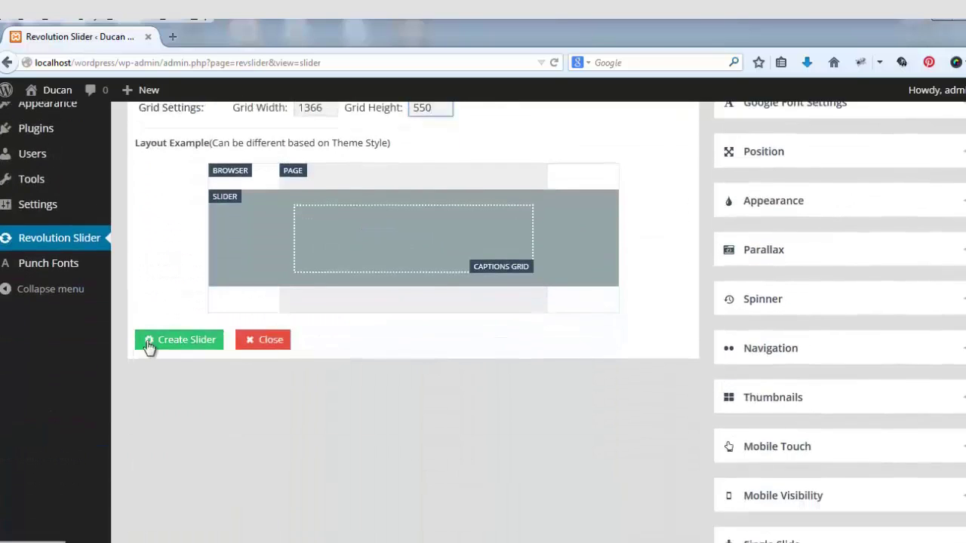
pyautogui.click(175, 348)
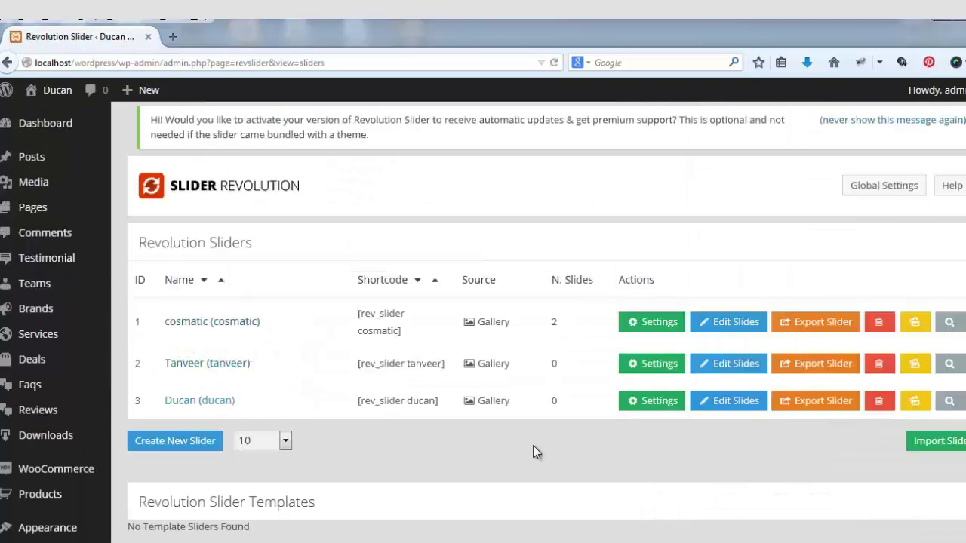
# Open the Ducan slider's slides and add a new slide using the uploaded image 11.jpg
pyautogui.click(725, 404)
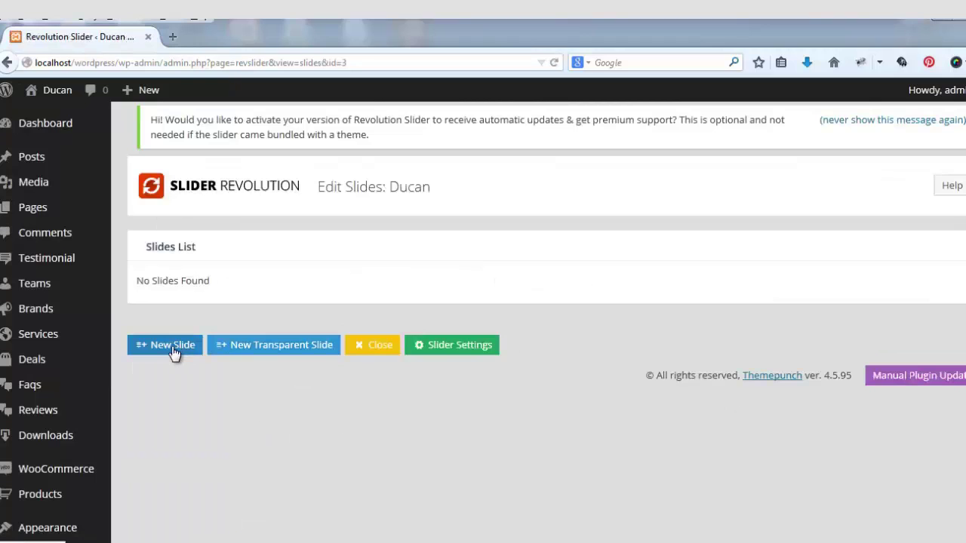
pyautogui.click(172, 347)
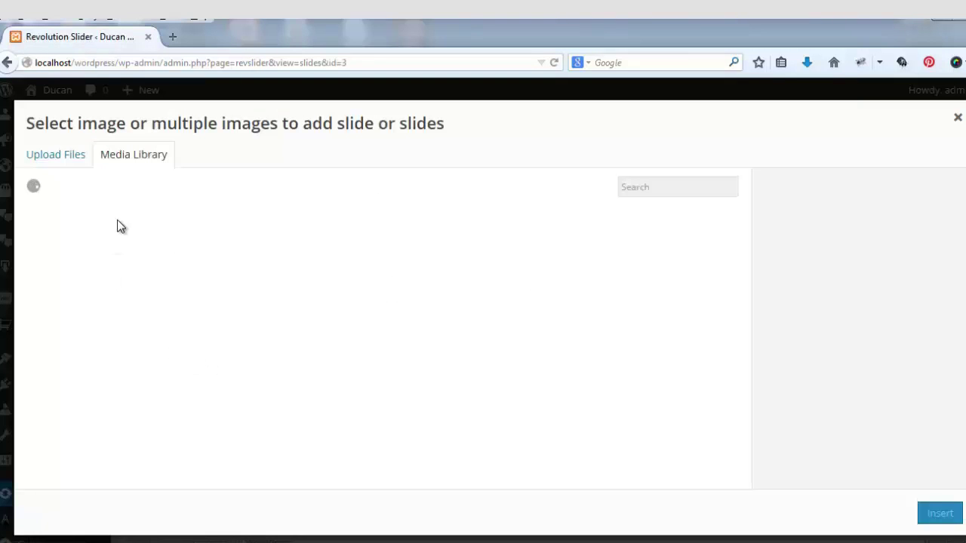
pyautogui.click(60, 157)
pyautogui.click(515, 363)
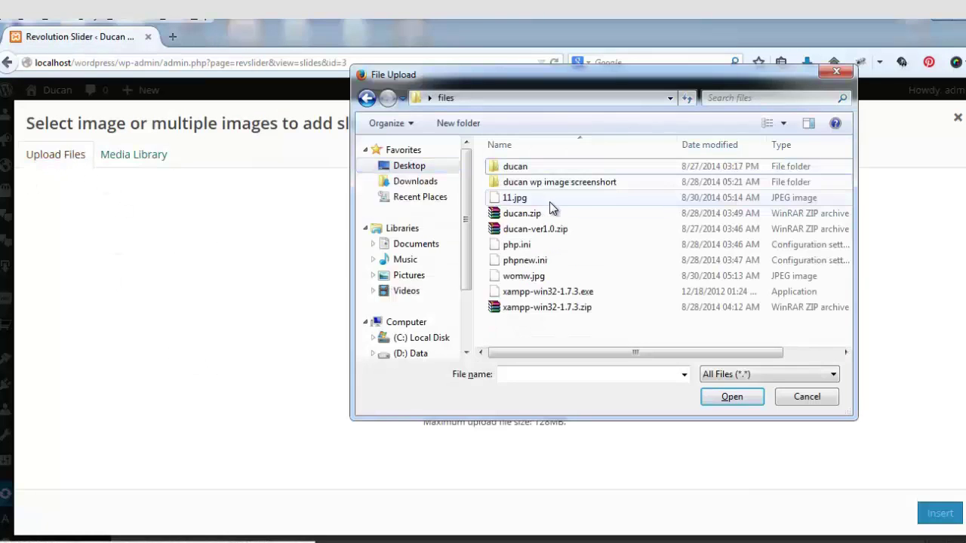
pyautogui.click(520, 198)
pyautogui.click(727, 397)
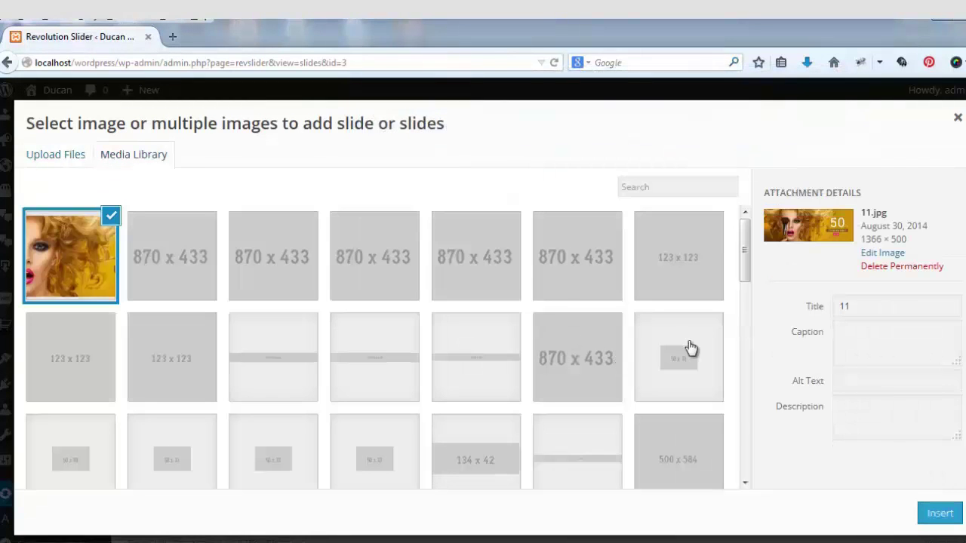
pyautogui.click(936, 518)
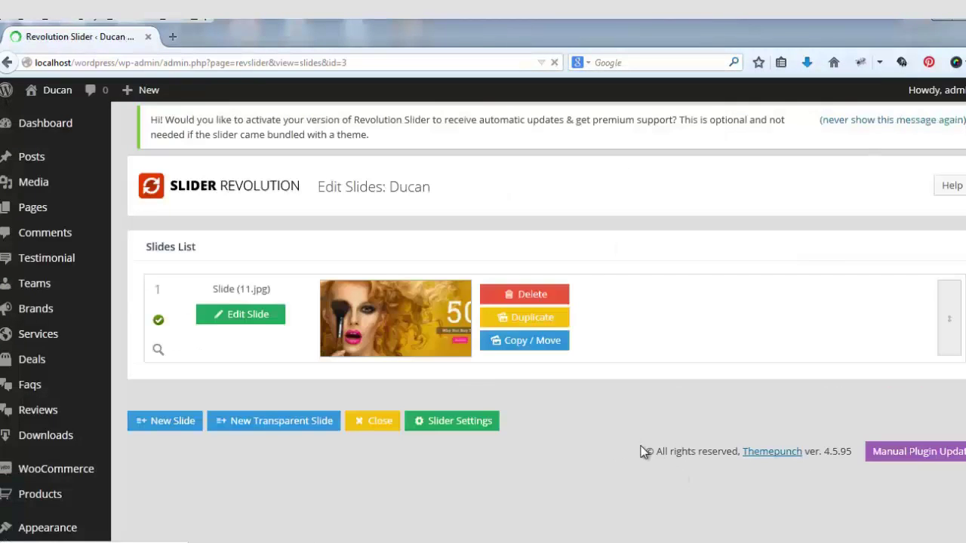
# Edit the 11.jpg slide, add a text layer with its default caption, and update the slide
pyautogui.click(236, 316)
pyautogui.scroll(-9, 390, 358)
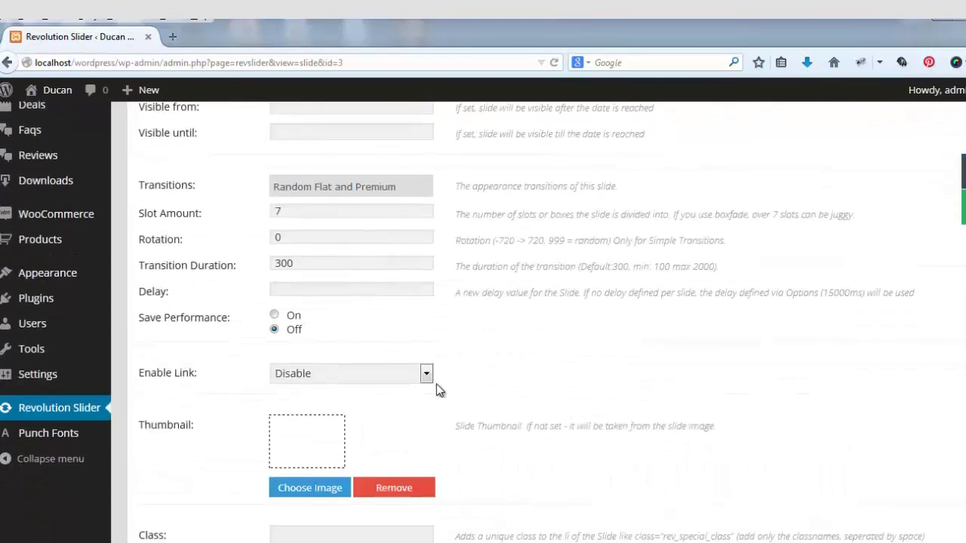
pyautogui.scroll(-7, 547, 412)
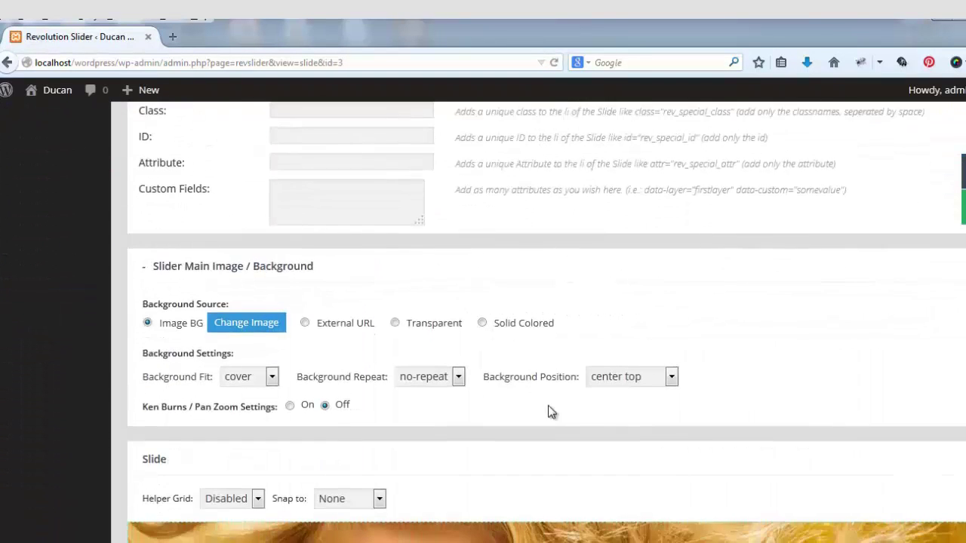
pyautogui.scroll(-3, 540, 427)
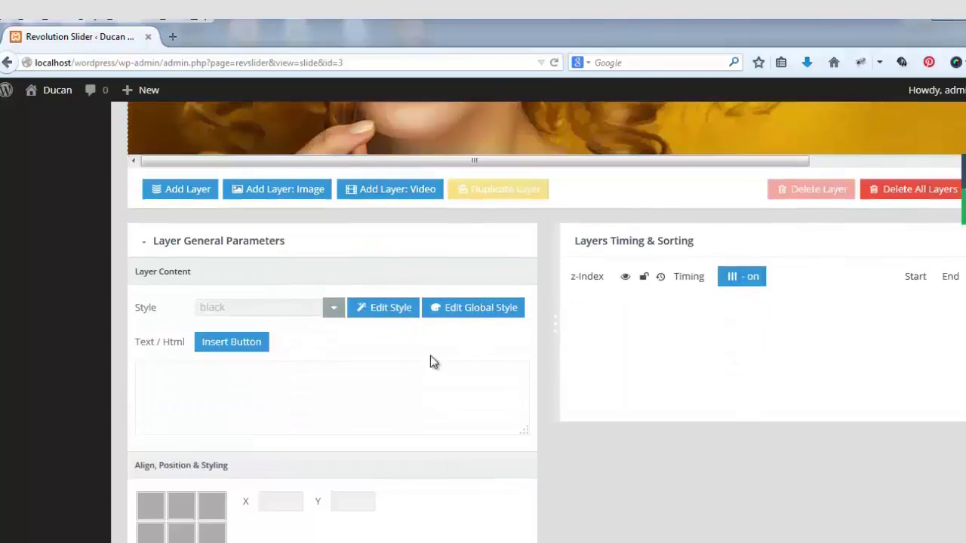
pyautogui.click(181, 194)
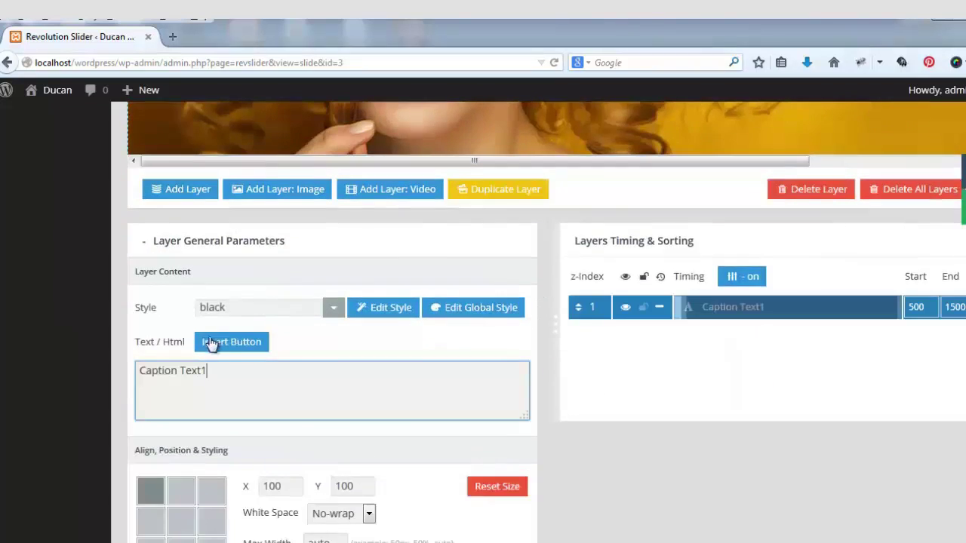
pyautogui.moveTo(112, 362); pyautogui.dragTo(113, 369)
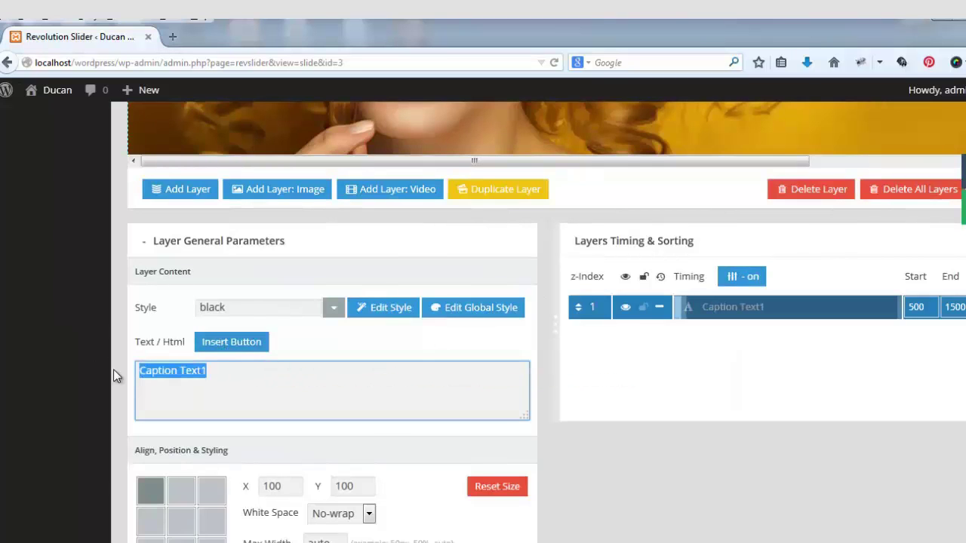
pyautogui.scroll(-3, 316, 399)
pyautogui.scroll(-2, 377, 407)
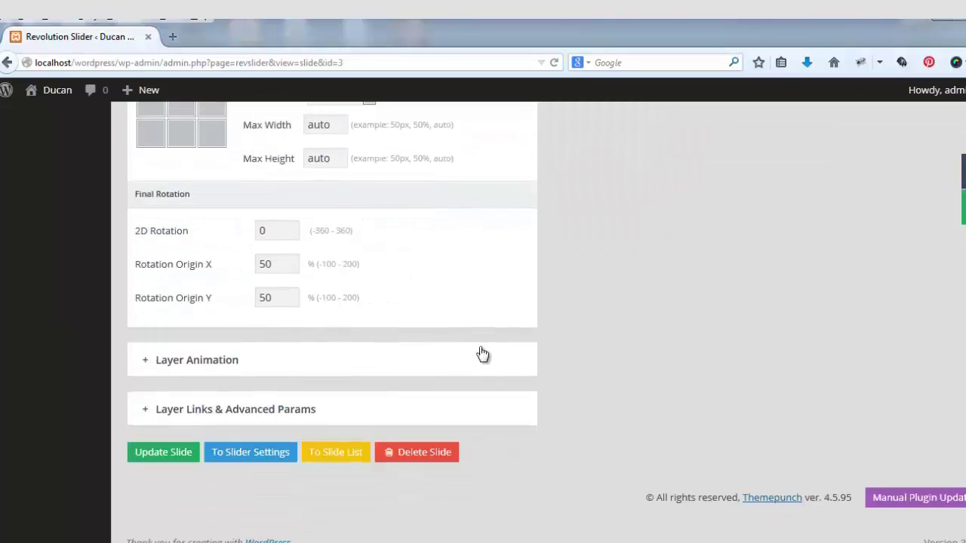
pyautogui.click(173, 453)
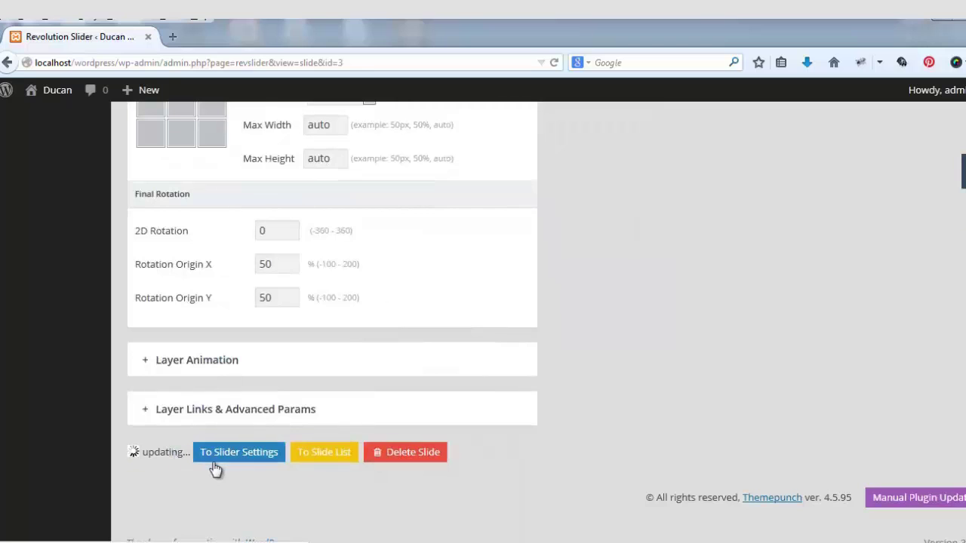
# Move the first caption layer on the slide image to about X 307, Y 121
pyautogui.scroll(8, 679, 422)
pyautogui.scroll(5, 355, 332)
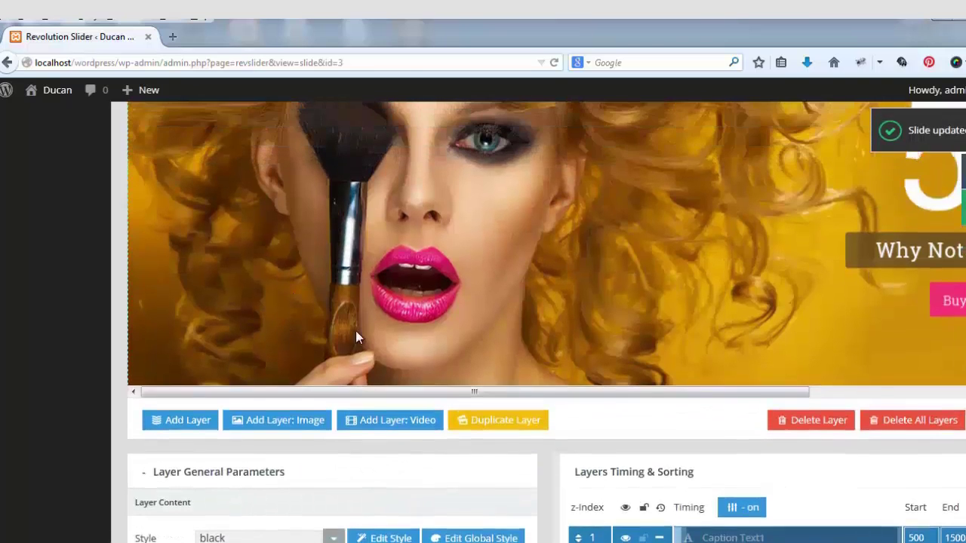
pyautogui.scroll(-2, 389, 344)
pyautogui.moveTo(235, 182); pyautogui.dragTo(387, 197)
pyautogui.scroll(-3, 478, 294)
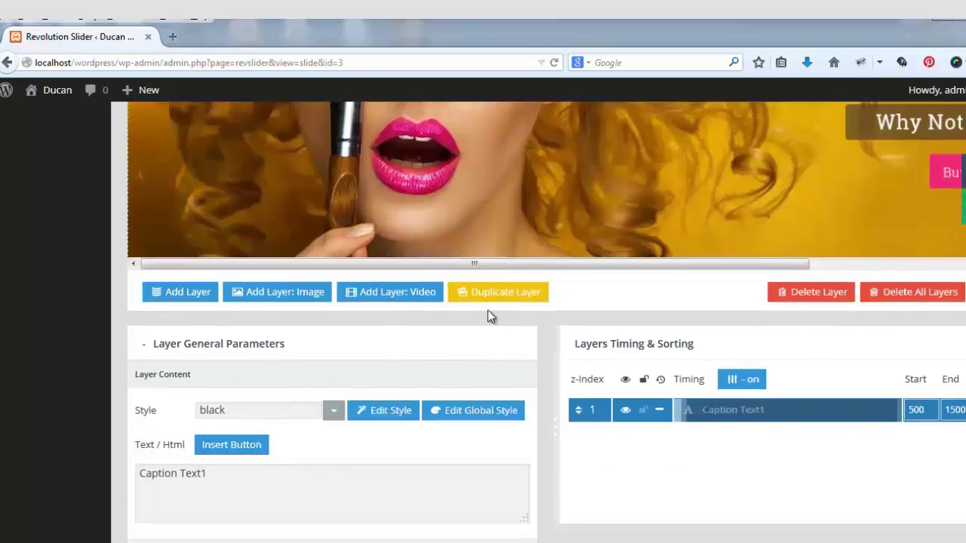
pyautogui.scroll(-3, 419, 415)
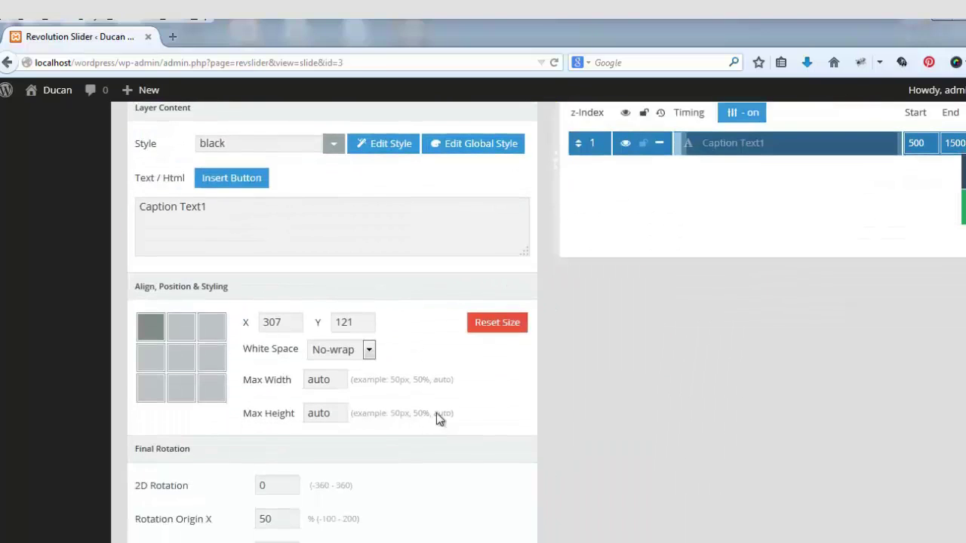
pyautogui.scroll(4, 299, 291)
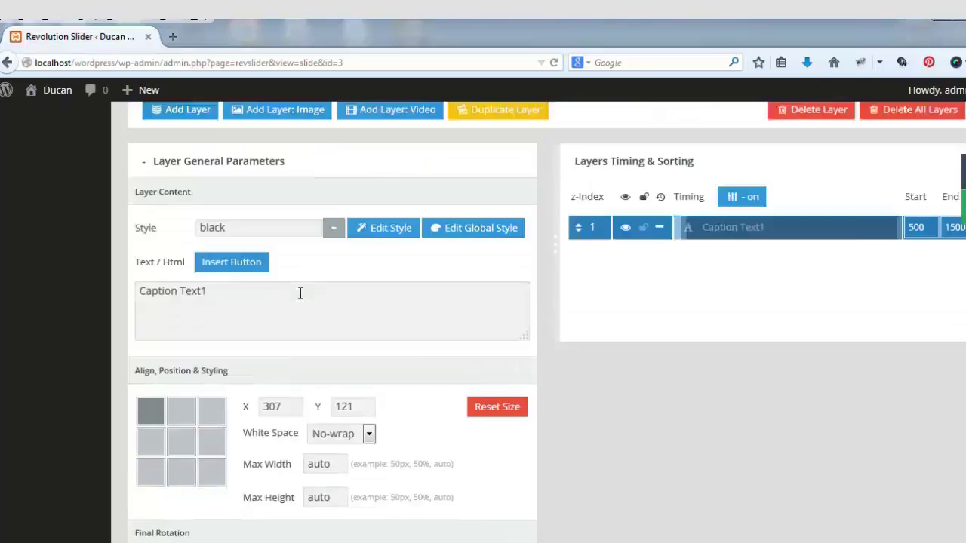
# Add a second text layer and move it on the slide image to about X 396, Y 185
pyautogui.click(185, 280)
pyautogui.scroll(-2, 270, 304)
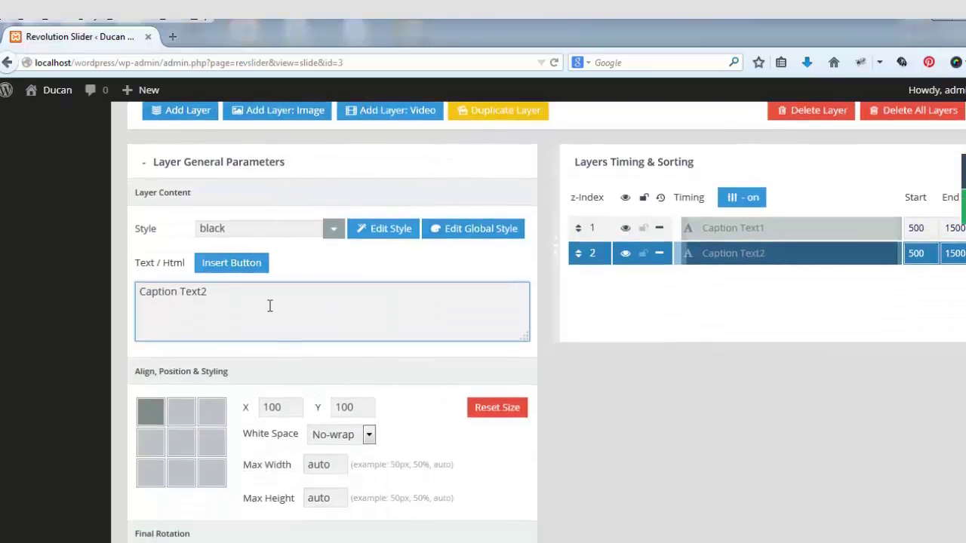
pyautogui.scroll(6, 438, 367)
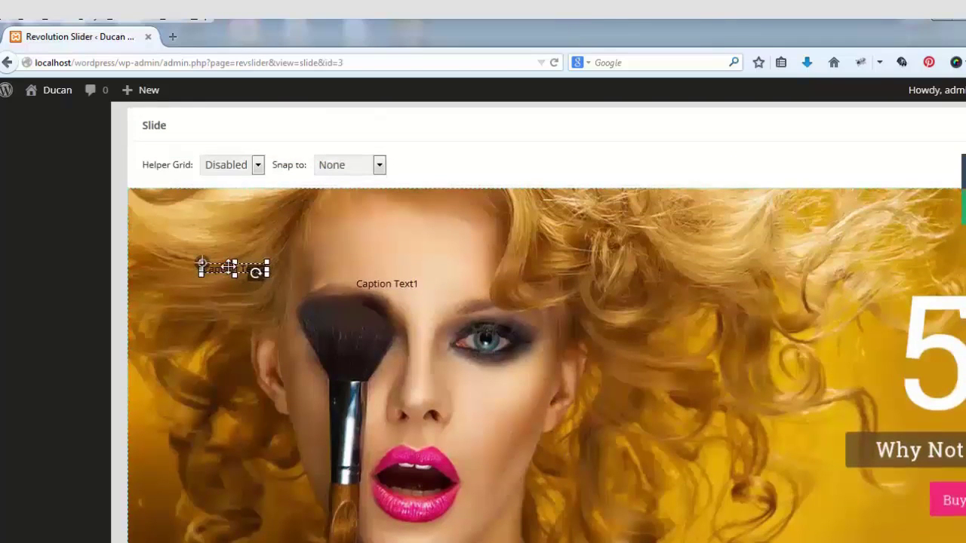
pyautogui.moveTo(240, 270); pyautogui.dragTo(625, 403)
pyautogui.scroll(-8, 528, 370)
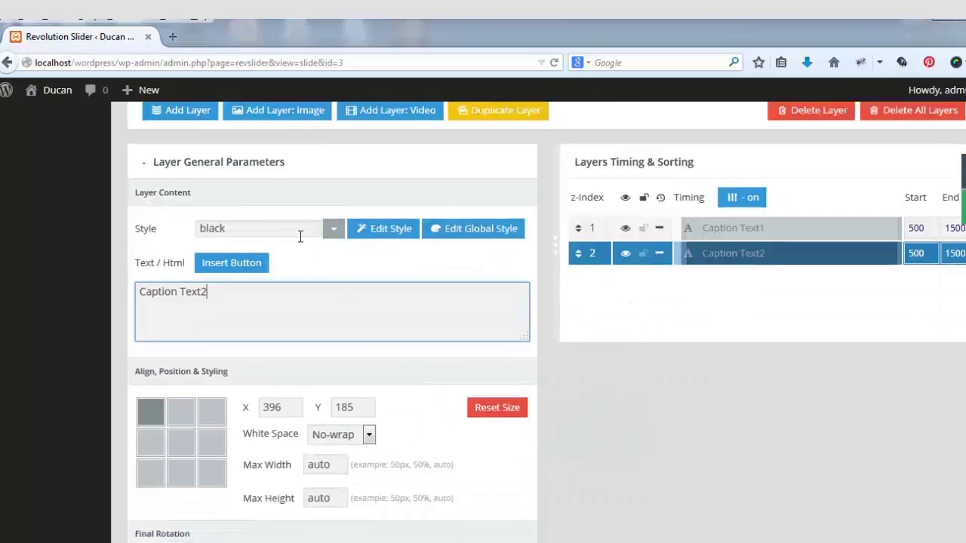
# Apply the large_bold_grey style to the second caption layer and update the slide
pyautogui.click(298, 228)
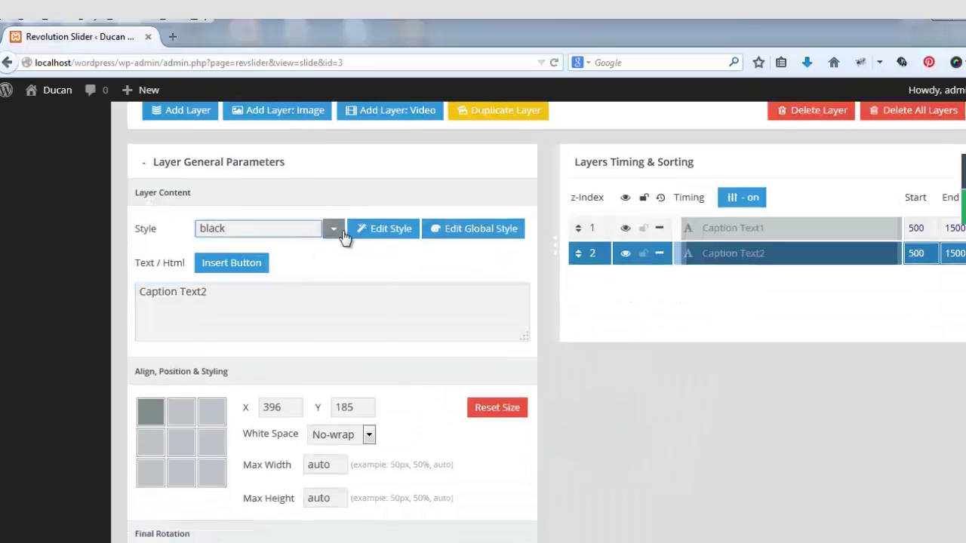
pyautogui.click(336, 233)
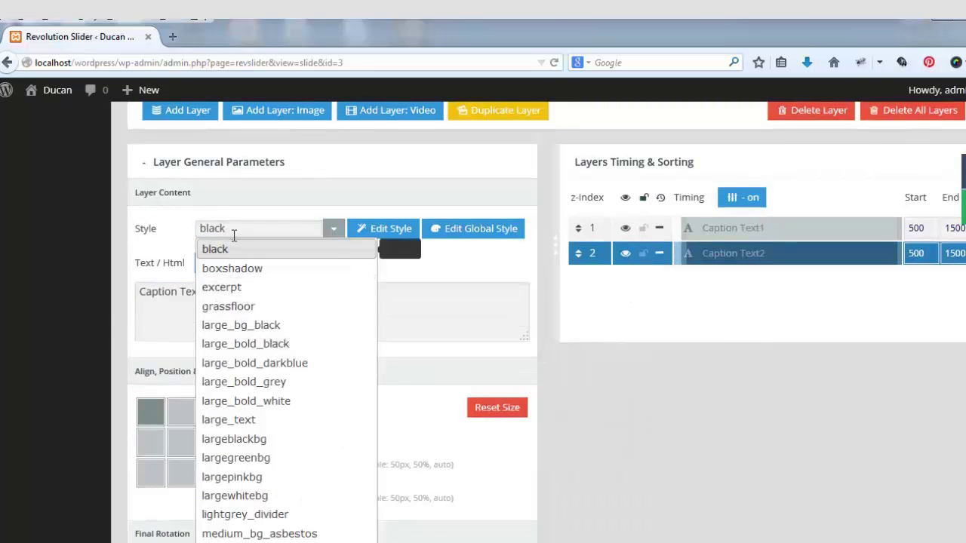
pyautogui.moveTo(236, 230); pyautogui.dragTo(166, 231)
pyautogui.write('re')
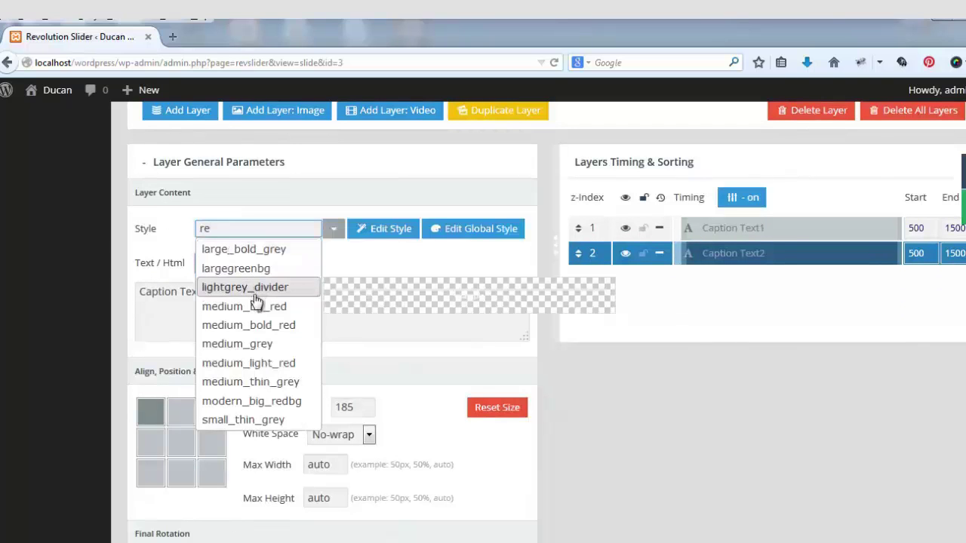
pyautogui.click(243, 255)
pyautogui.scroll(-5, 302, 284)
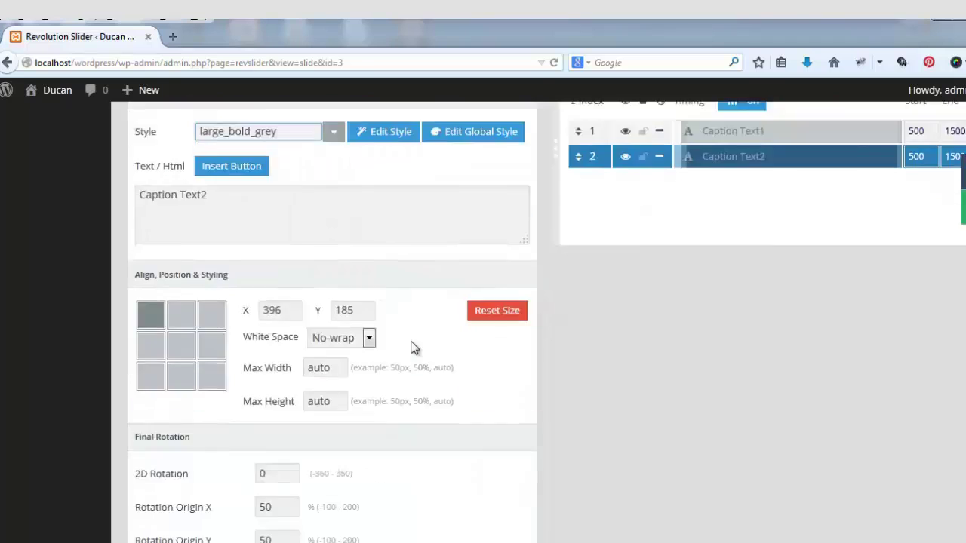
pyautogui.click(171, 455)
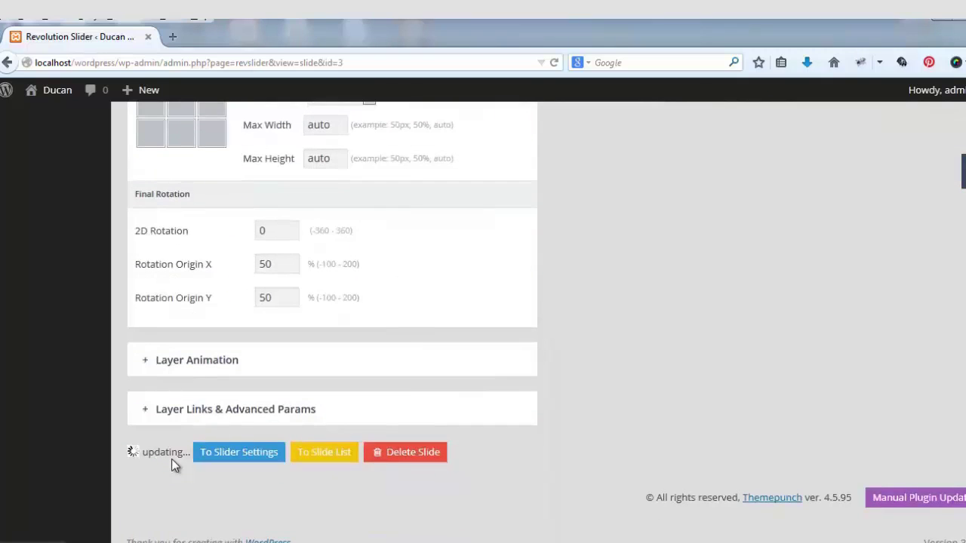
# Add a new slide to the Ducan slider and set its background source to Image BG
pyautogui.scroll(15, 422, 388)
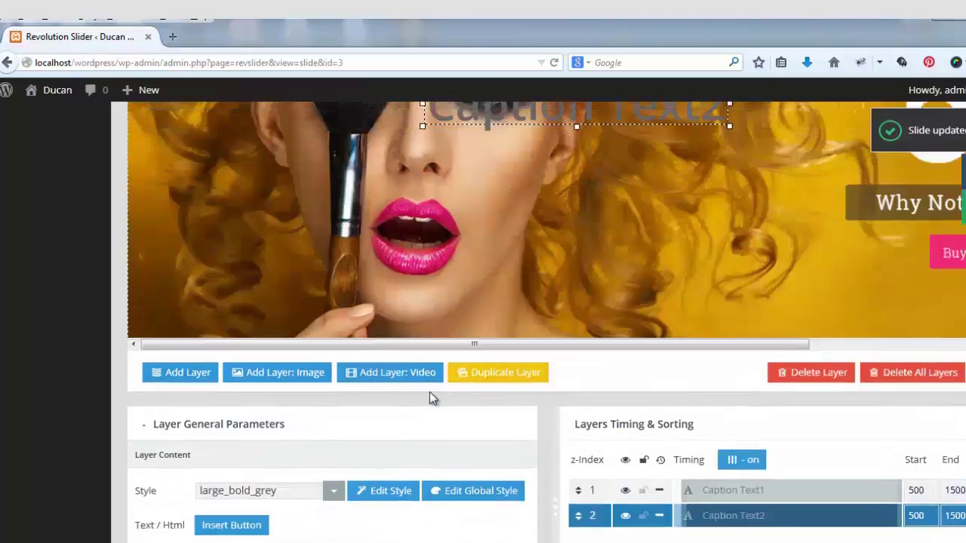
pyautogui.scroll(10, 451, 409)
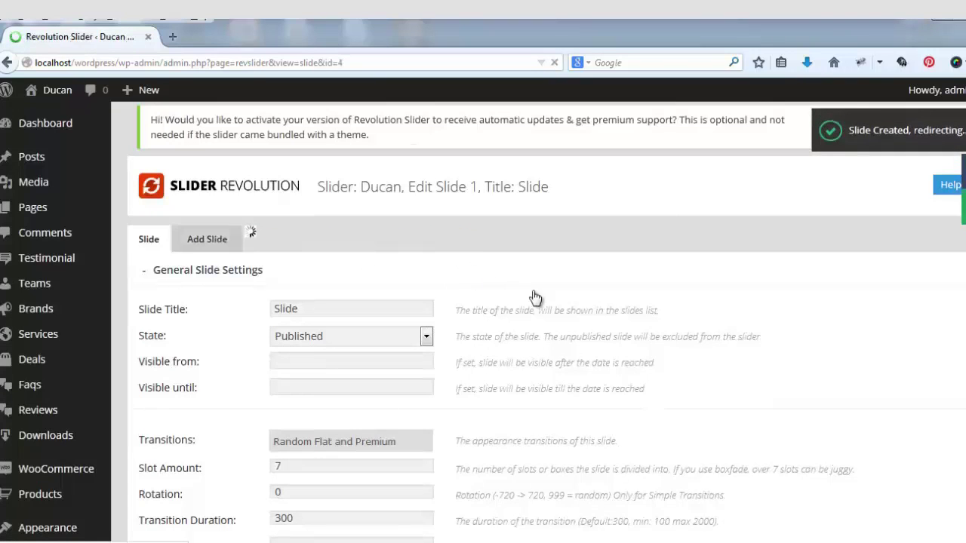
pyautogui.scroll(-5, 596, 373)
pyautogui.scroll(-5, 597, 378)
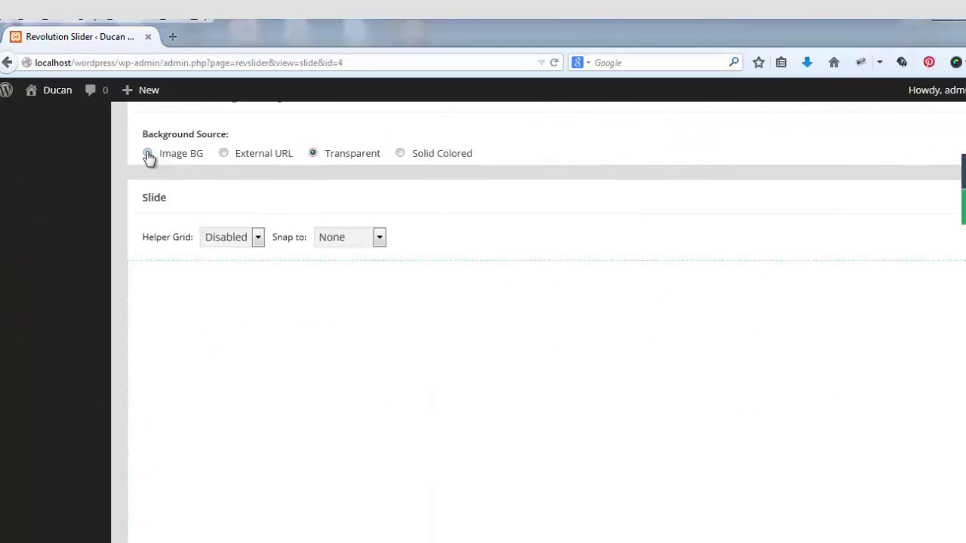
pyautogui.click(148, 154)
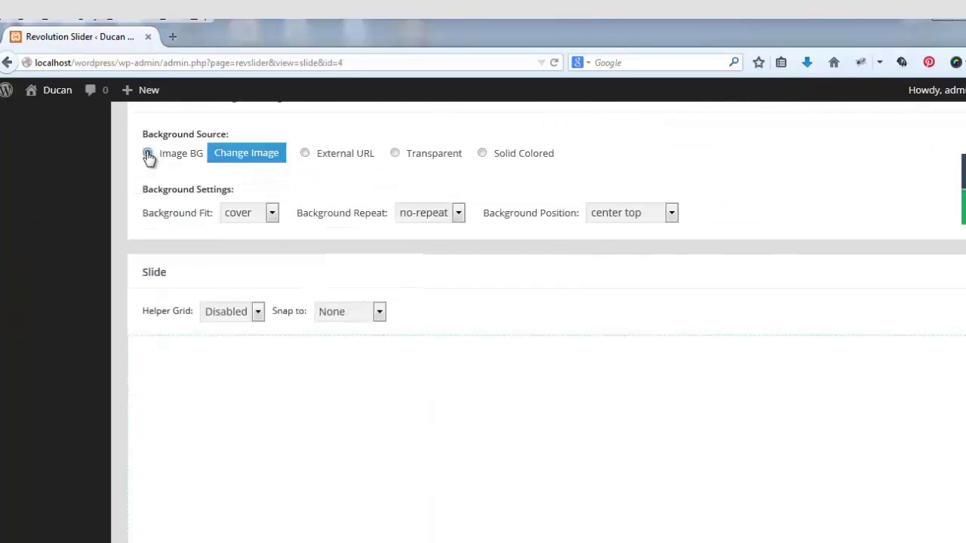
# Upload womw.jpg from the files folder and insert it as the new slide's background image
pyautogui.click(256, 158)
pyautogui.click(88, 161)
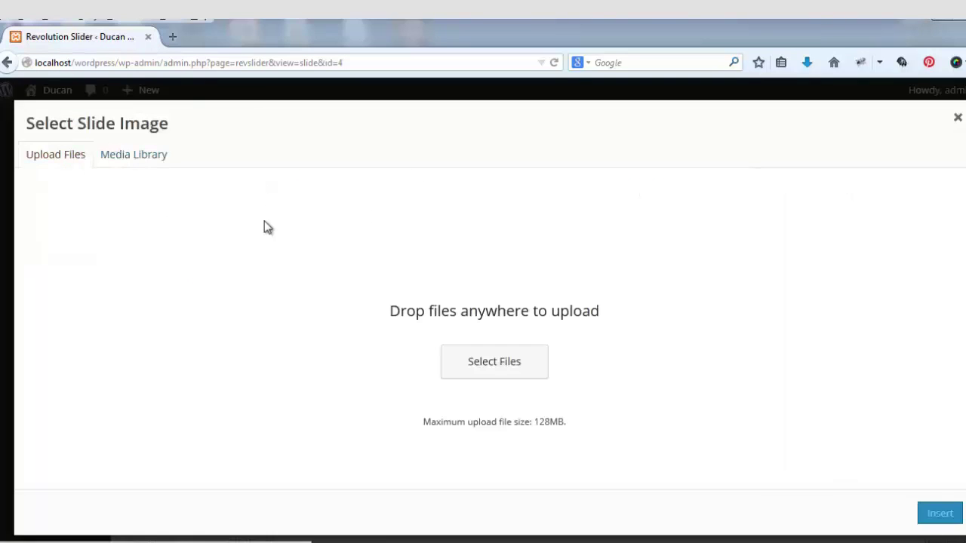
pyautogui.click(483, 370)
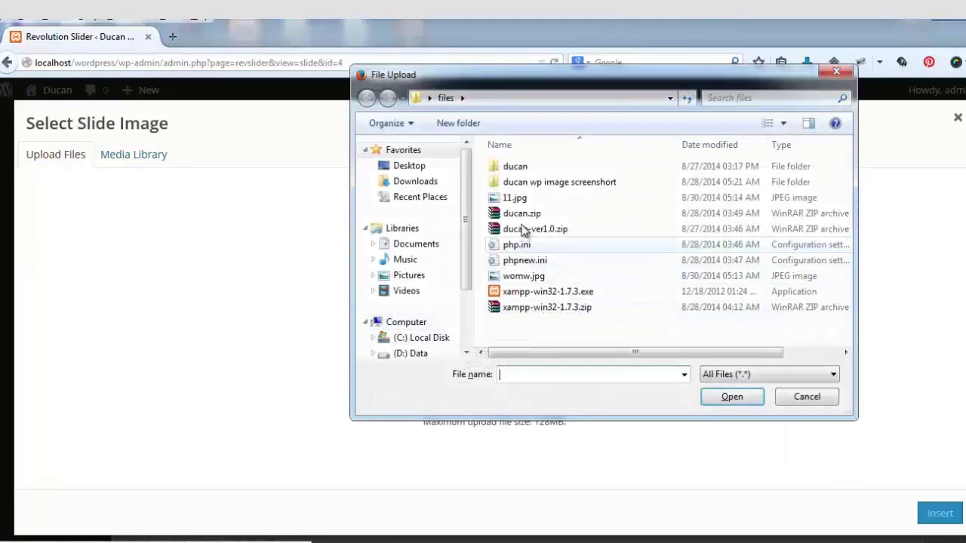
pyautogui.click(524, 276)
pyautogui.click(729, 397)
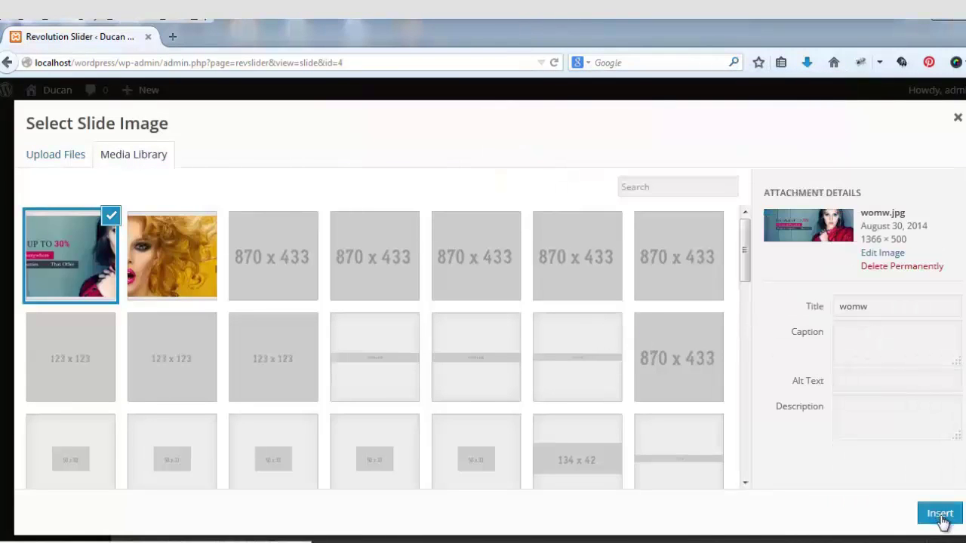
pyautogui.click(941, 513)
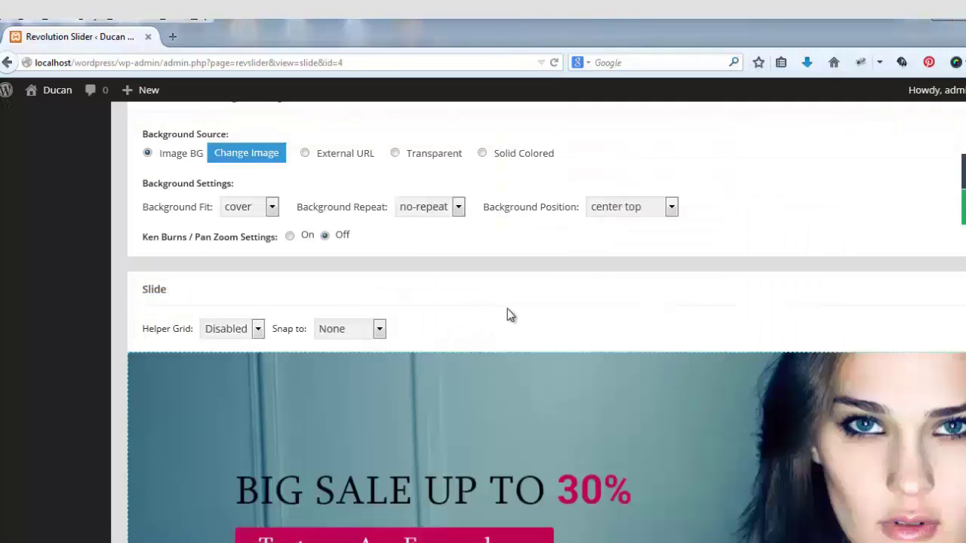
# Add a text layer with the default caption, apply the medium_bg_orange style, and update the slide
pyautogui.scroll(-8, 510, 315)
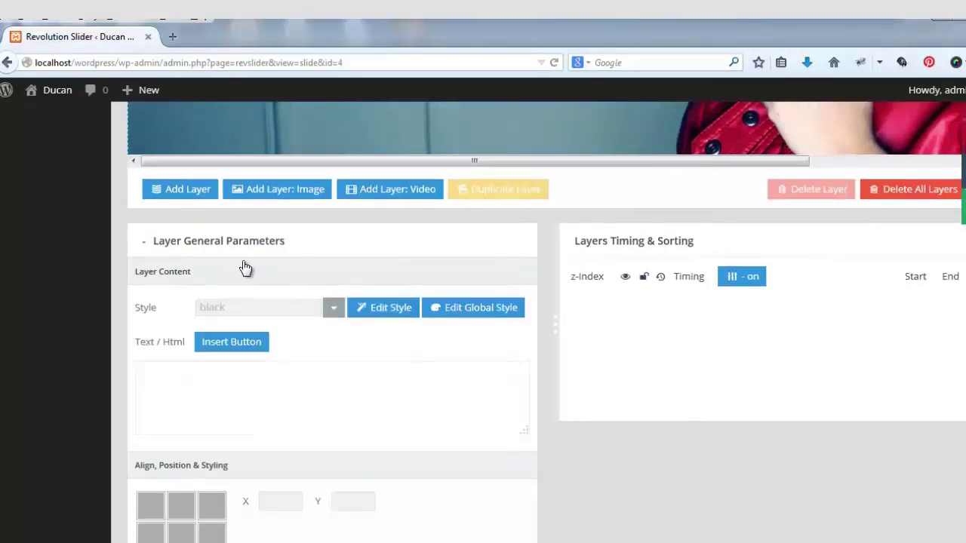
pyautogui.click(180, 191)
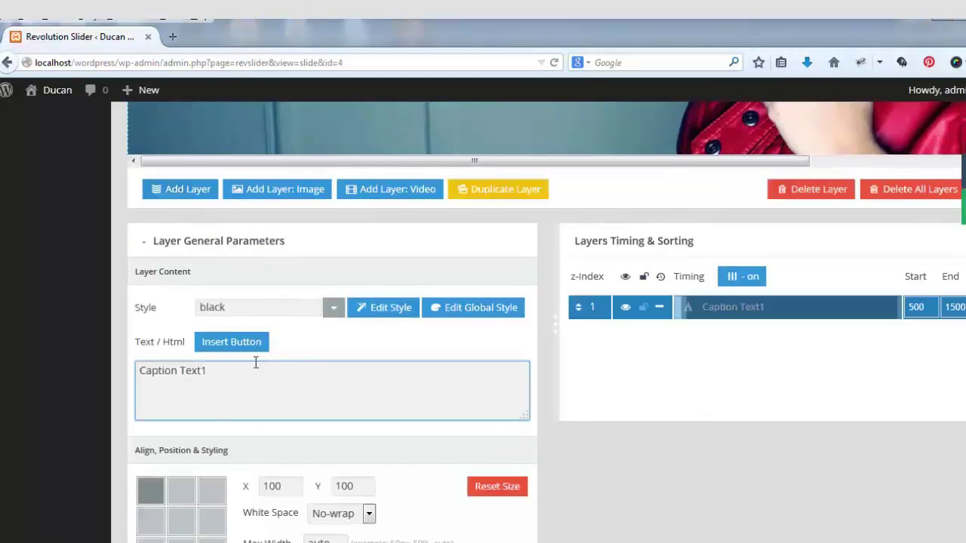
pyautogui.click(280, 300)
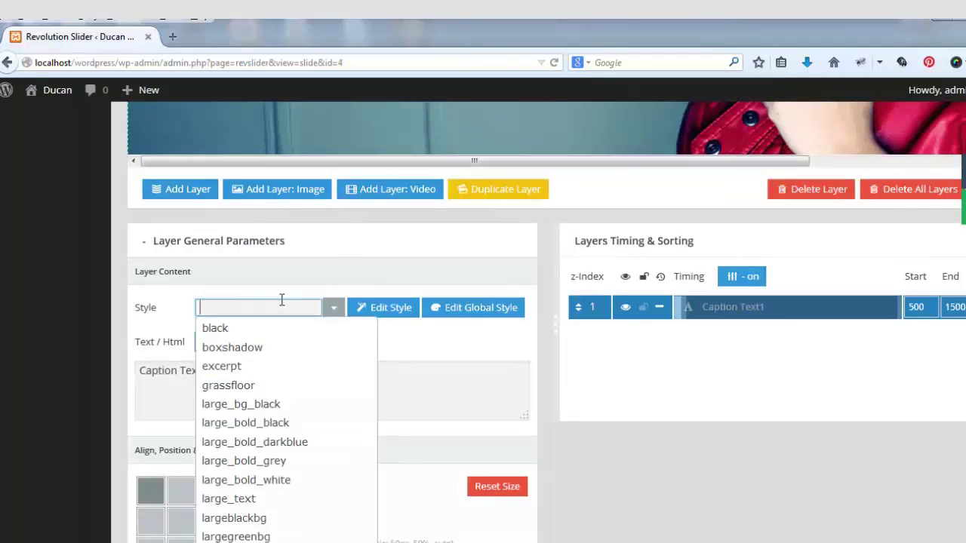
pyautogui.write('or')
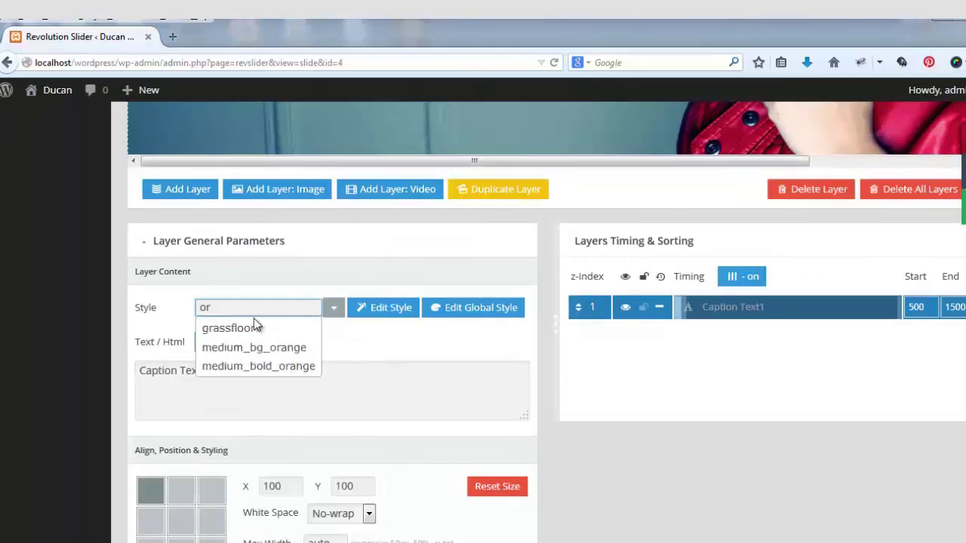
pyautogui.click(265, 348)
pyautogui.scroll(-3, 383, 380)
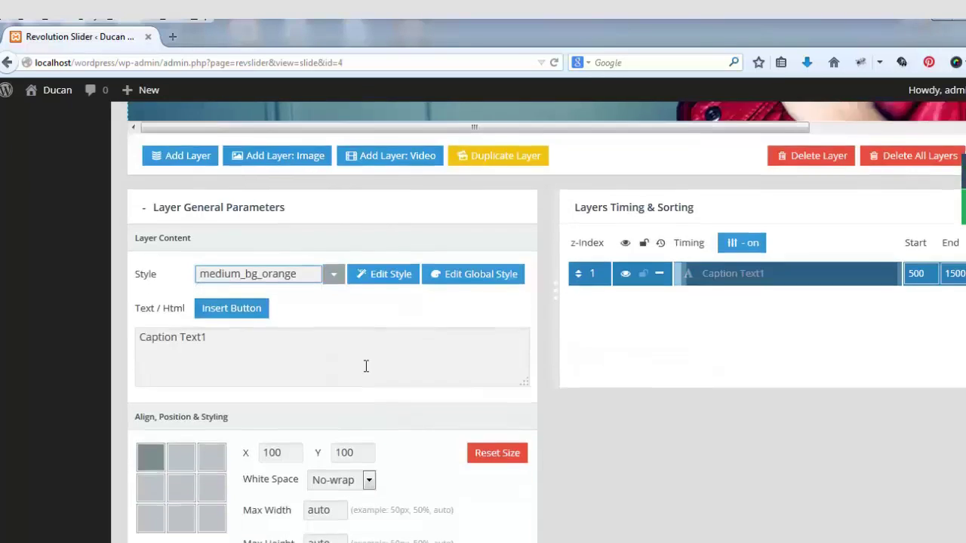
pyautogui.scroll(-5, 381, 407)
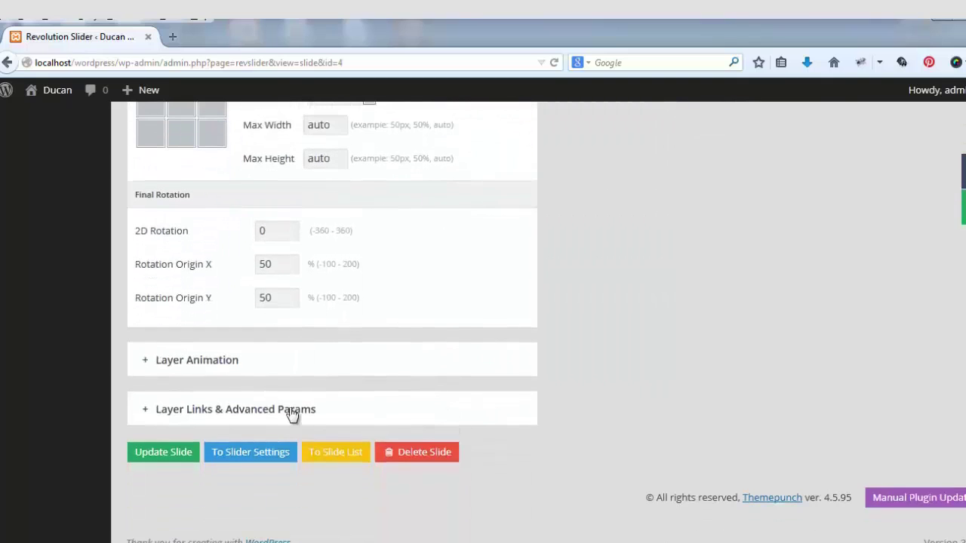
pyautogui.click(150, 455)
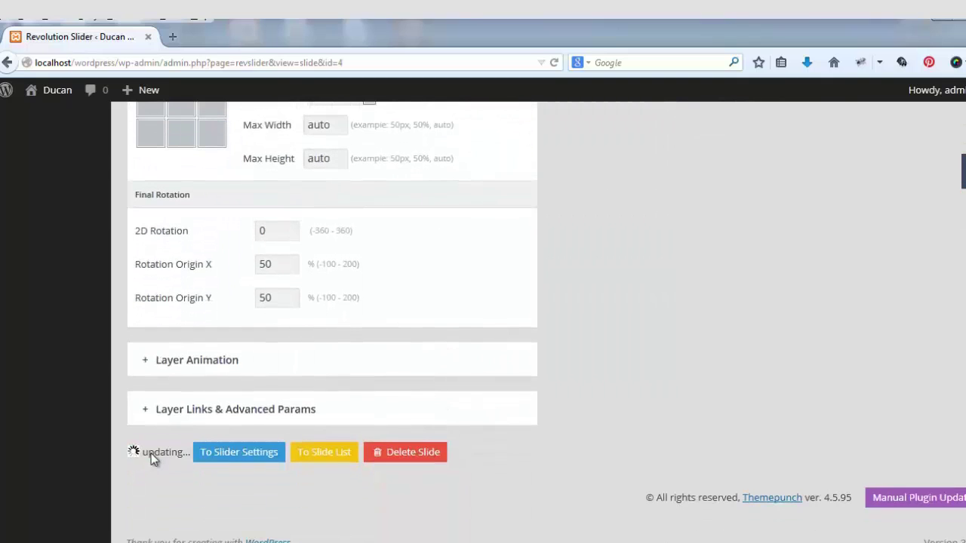
# Add a second text layer with its default caption and apply the medium_bg_red style
pyautogui.scroll(10, 416, 449)
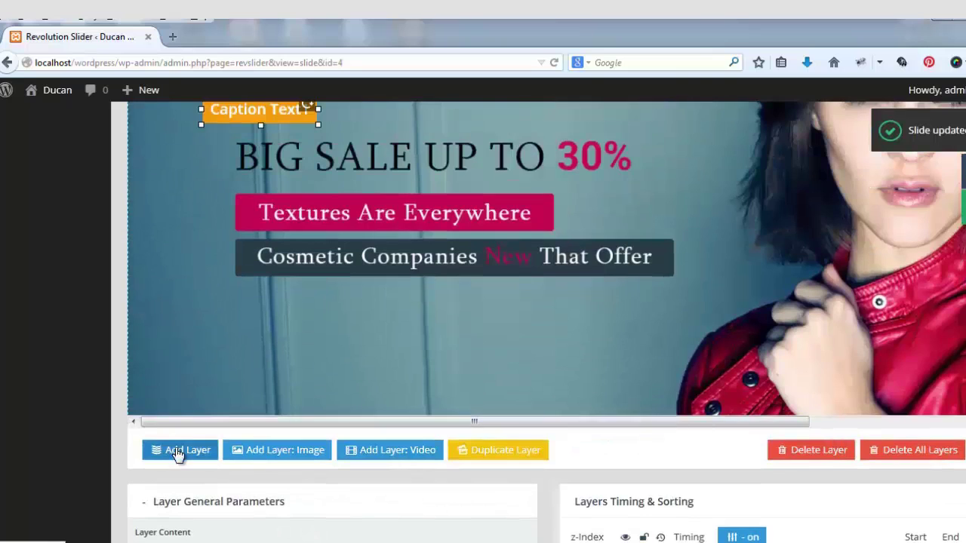
pyautogui.click(177, 451)
pyautogui.scroll(-8, 302, 208)
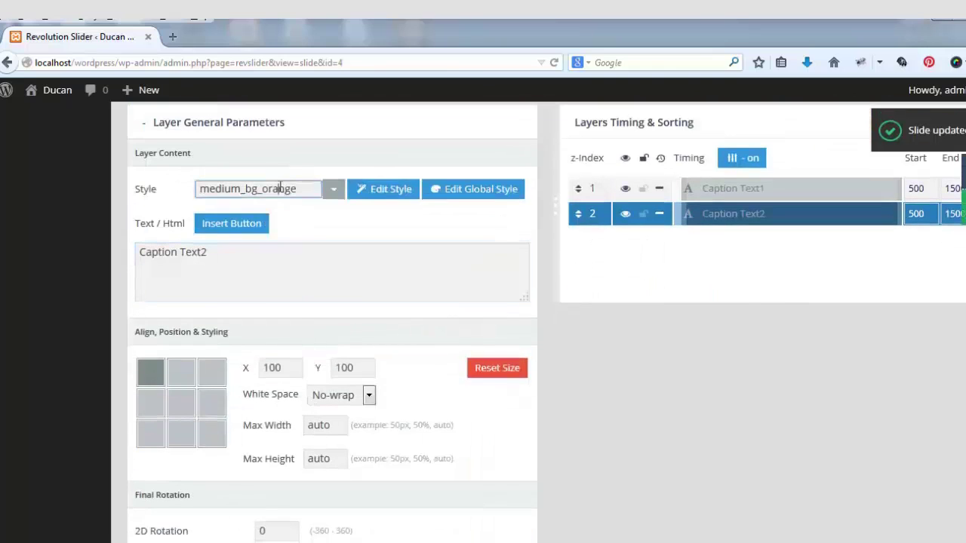
pyautogui.click(333, 189)
pyautogui.scroll(-2, 279, 406)
pyautogui.scroll(-3, 277, 405)
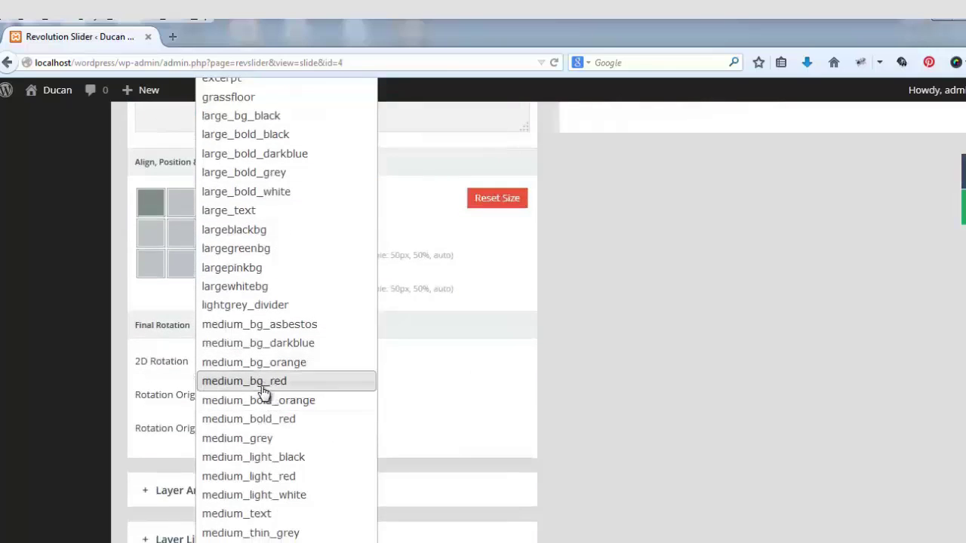
pyautogui.click(259, 393)
# Move the second caption layer on the slide image to about X 178, Y 176, and update the slide
pyautogui.scroll(10, 354, 356)
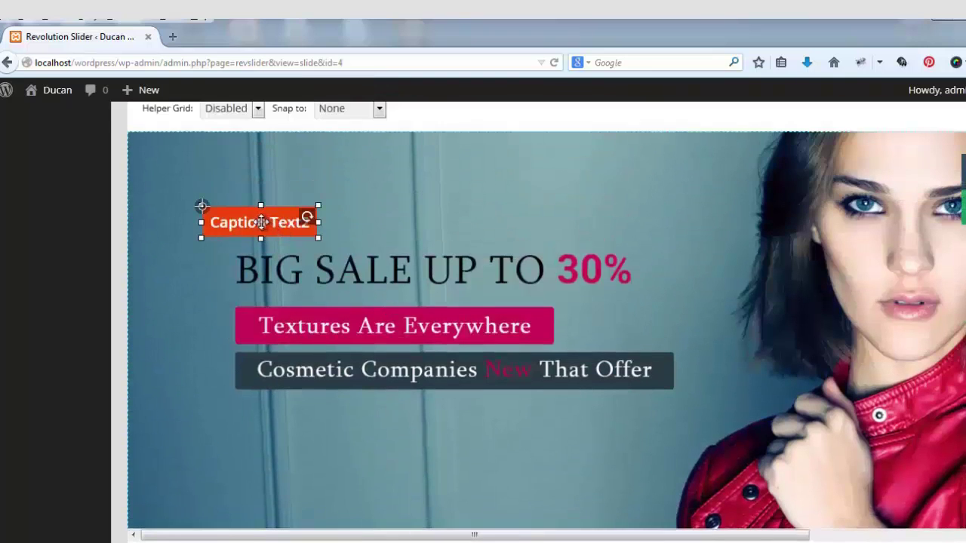
pyautogui.moveTo(260, 222); pyautogui.dragTo(319, 277)
pyautogui.scroll(-10, 427, 390)
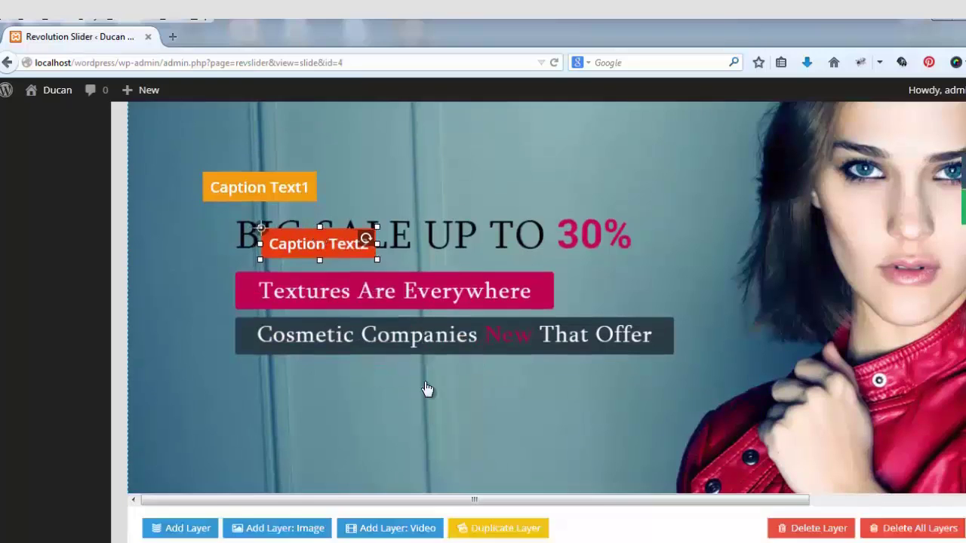
pyautogui.click(246, 177)
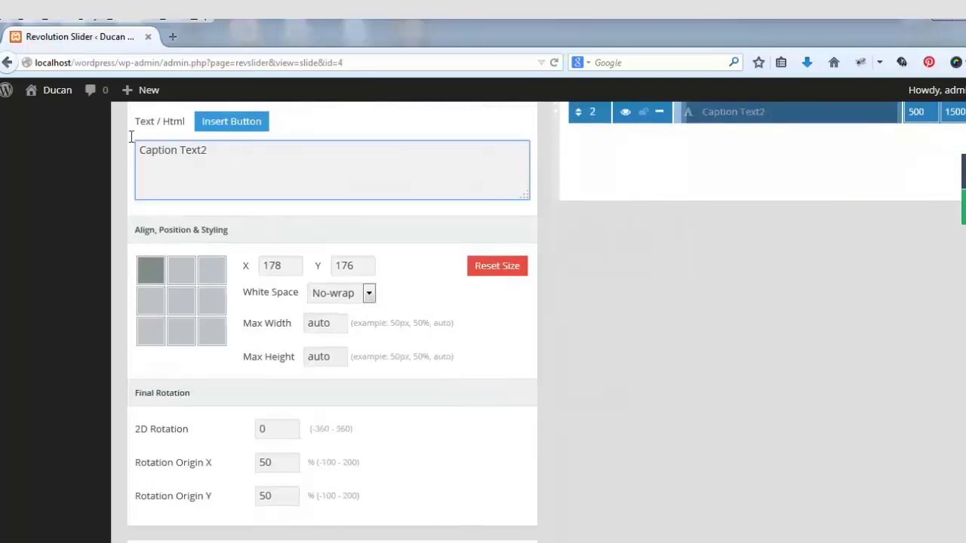
pyautogui.hotkey('ctrl', 'a')
pyautogui.scroll(-3, 367, 409)
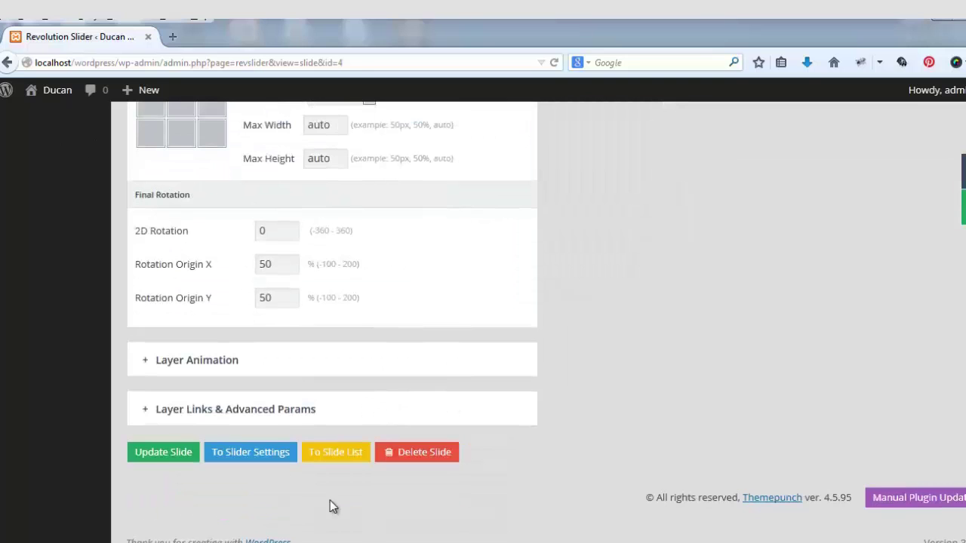
pyautogui.click(177, 451)
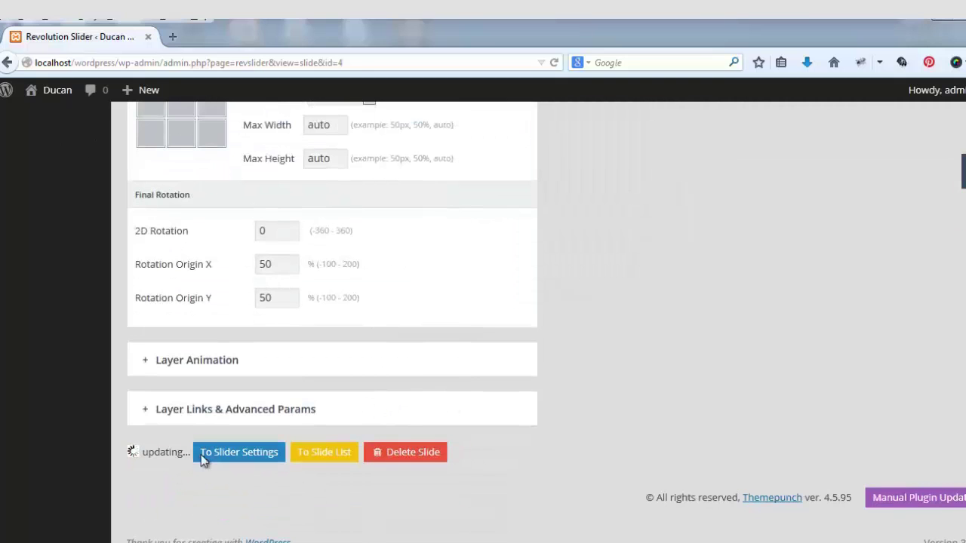
# Create a new WordPress page and title it "test page"
pyautogui.scroll(10, 453, 476)
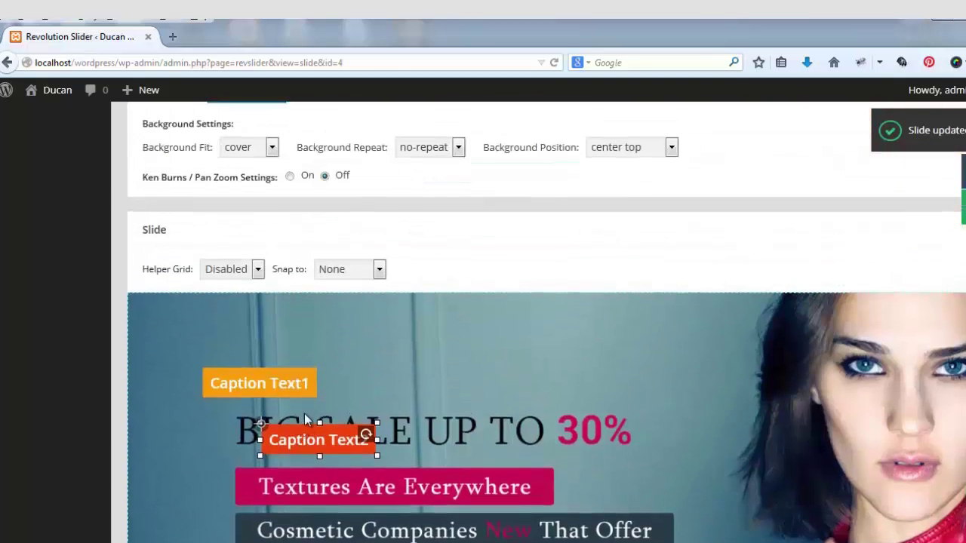
pyautogui.scroll(5, 317, 430)
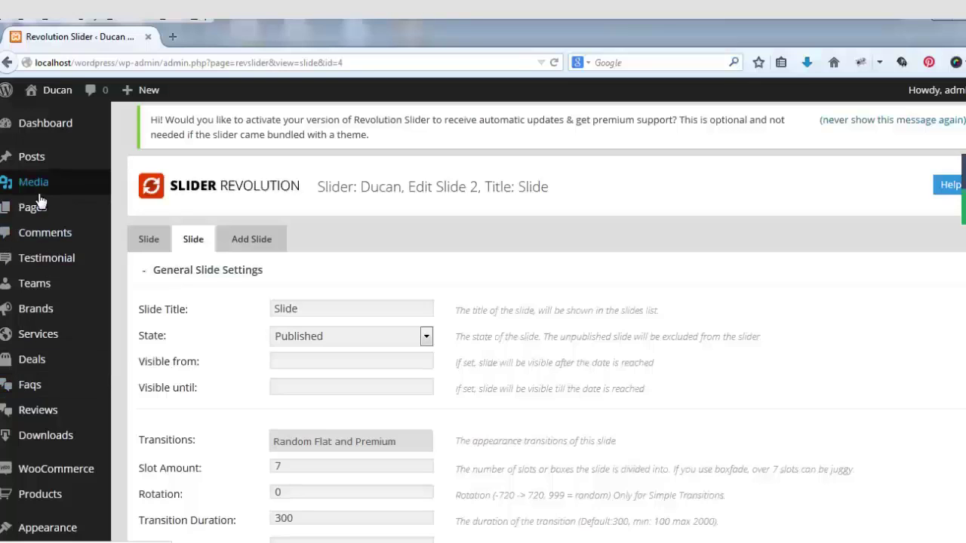
pyautogui.moveTo(37, 210)
pyautogui.click(126, 239)
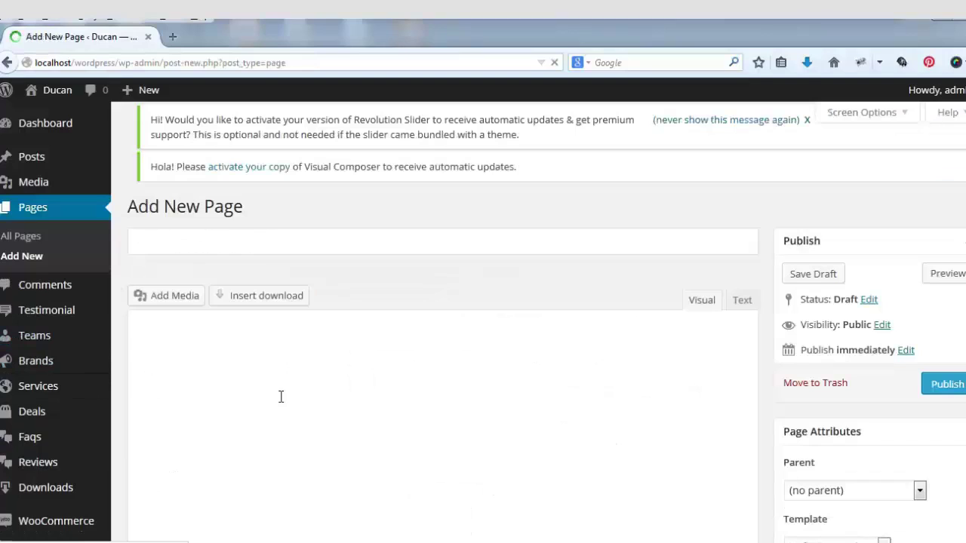
pyautogui.click(267, 247)
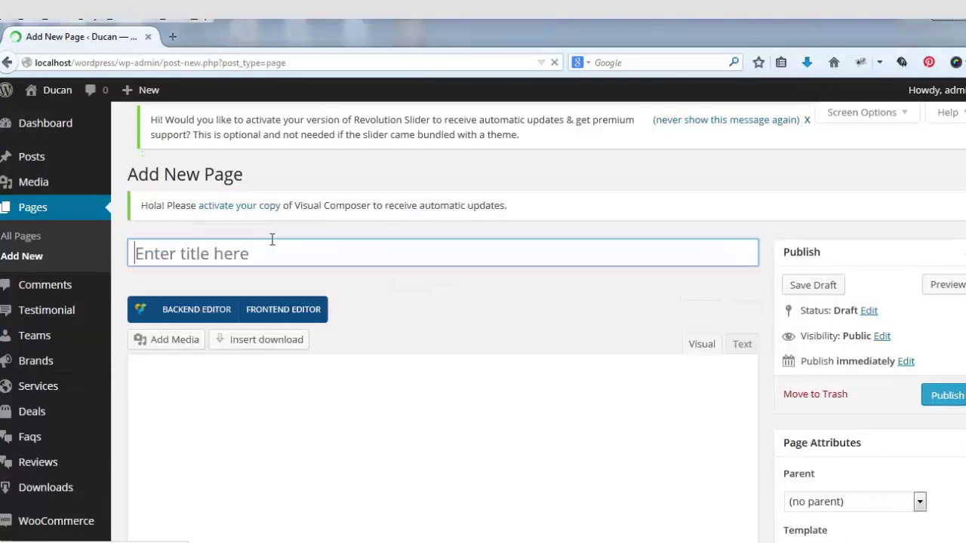
pyautogui.write('test')
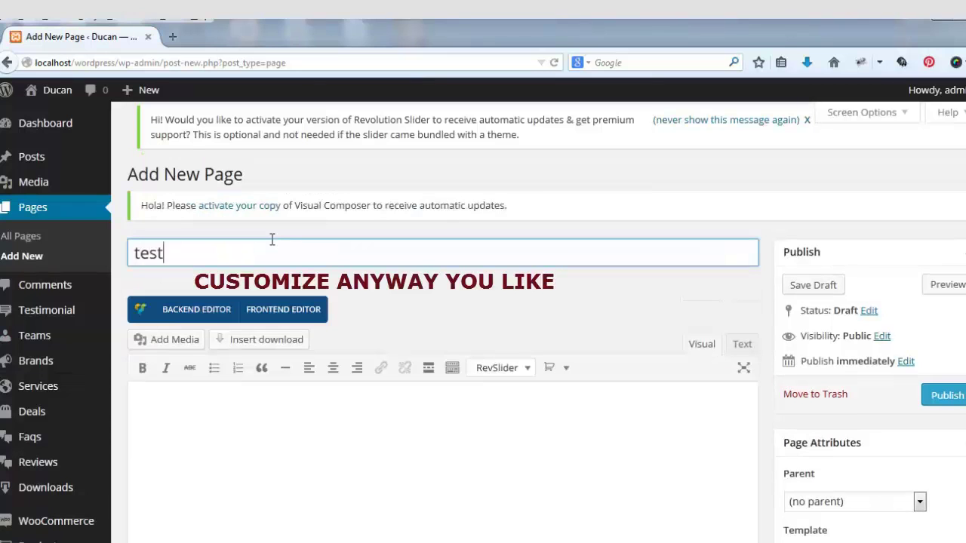
pyautogui.write(' page')
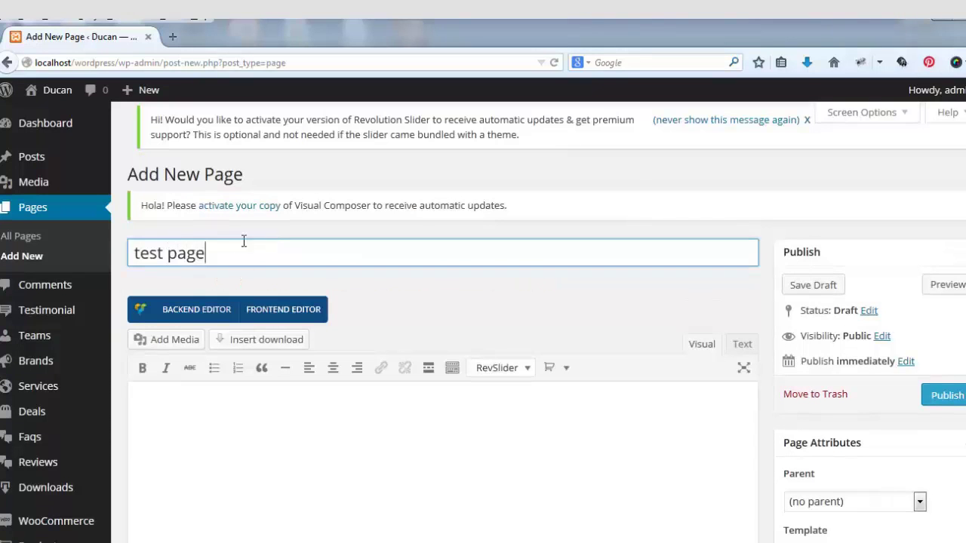
# Switch the page to the Visual Composer backend editor and add a Revolution Slider element, found by searching "rev"
pyautogui.click(155, 311)
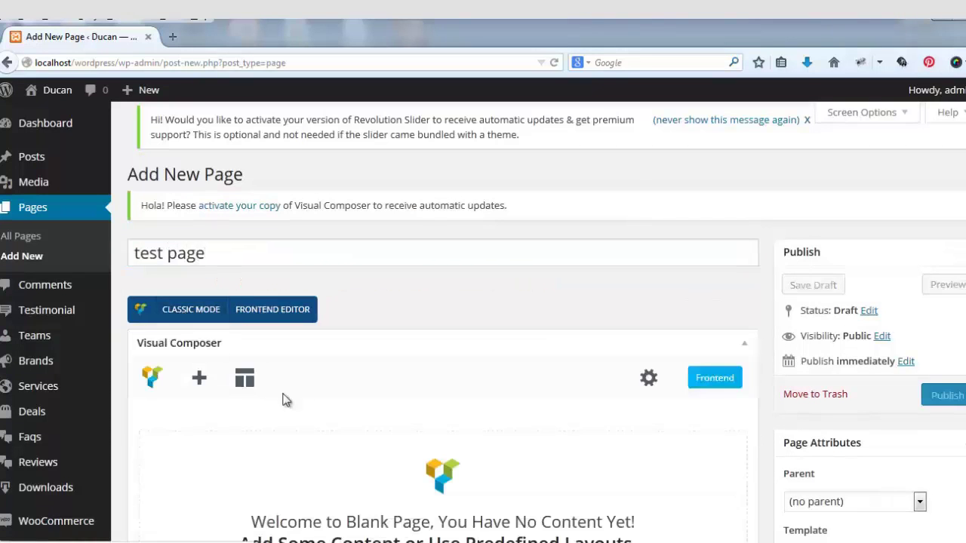
pyautogui.scroll(-3, 285, 400)
pyautogui.click(385, 436)
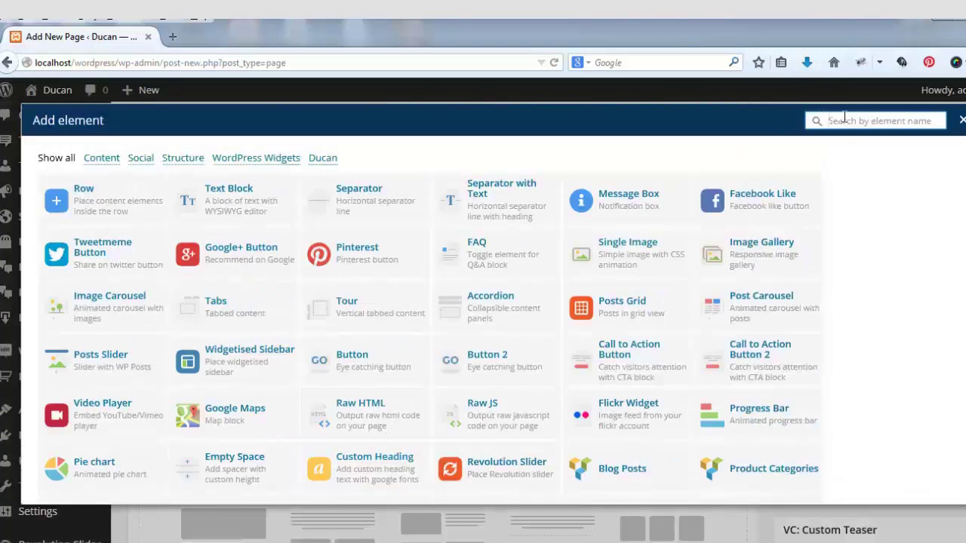
pyautogui.click(844, 118)
pyautogui.write('rev')
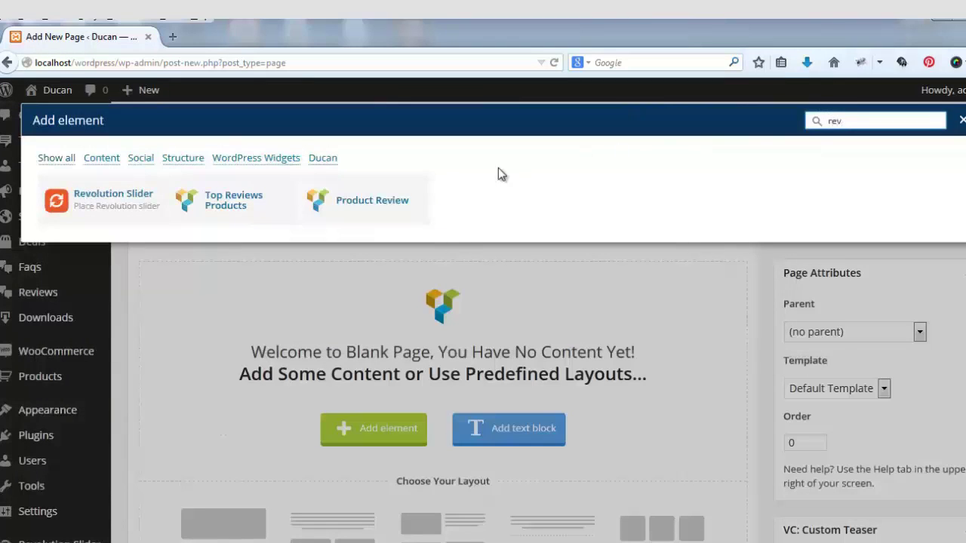
pyautogui.click(113, 201)
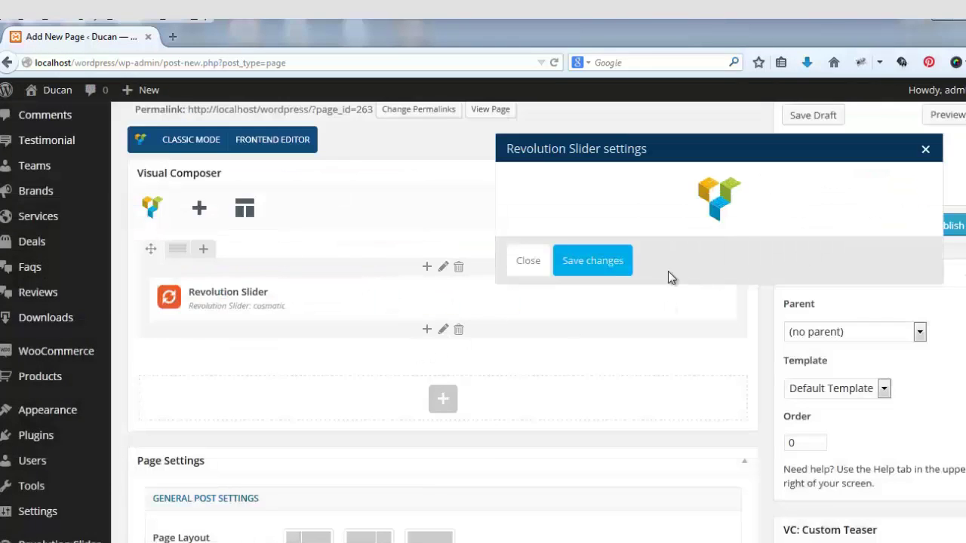
# Set the Revolution Slider element to show the Ducan slider and save its settings
pyautogui.click(591, 278)
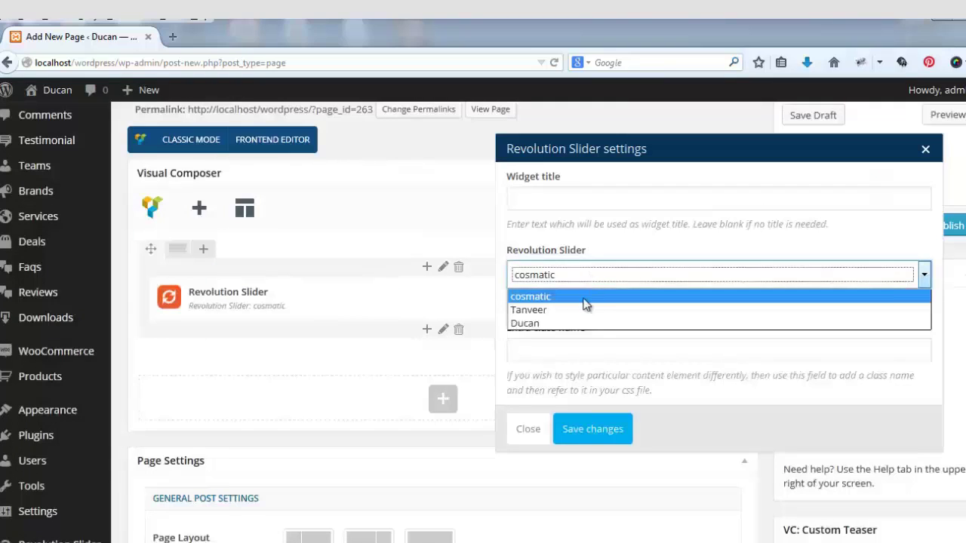
pyautogui.click(568, 325)
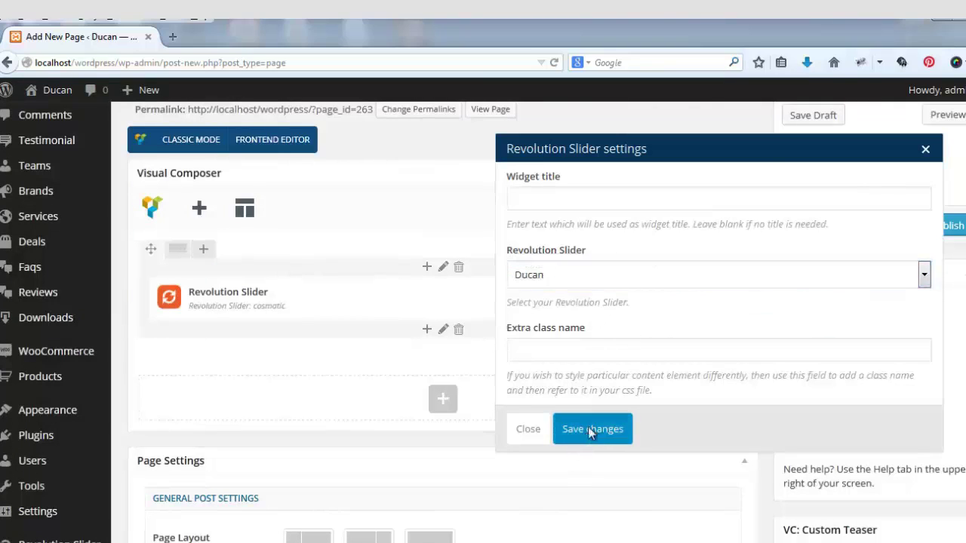
pyautogui.click(591, 429)
# Publish the test page with its page settings left at their defaults
pyautogui.scroll(-5, 528, 395)
pyautogui.scroll(-3, 510, 407)
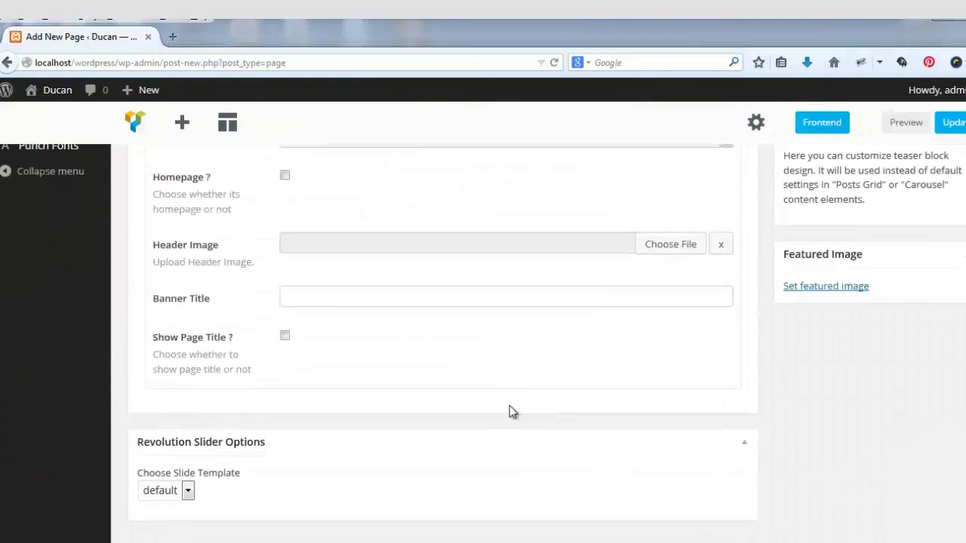
pyautogui.scroll(5, 528, 411)
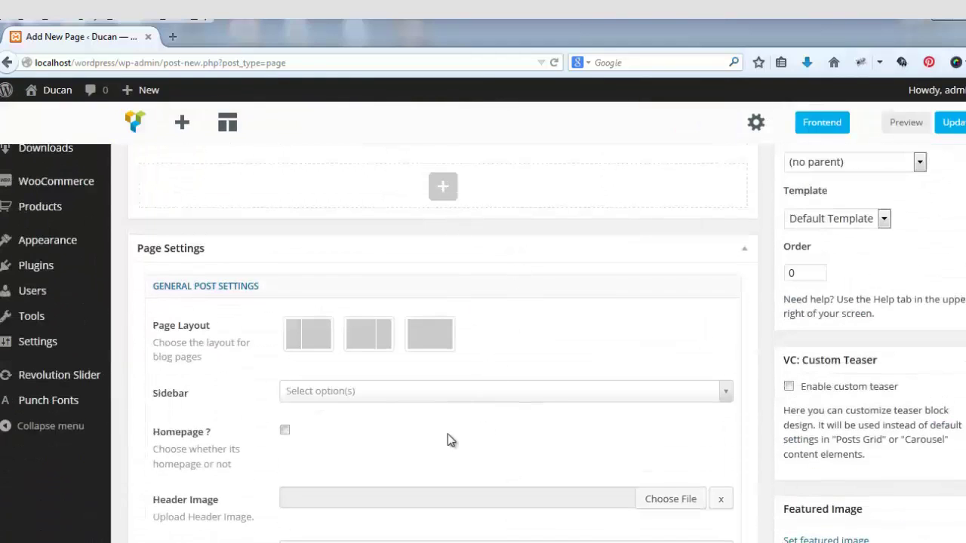
pyautogui.scroll(-2, 448, 445)
pyautogui.scroll(-4, 465, 437)
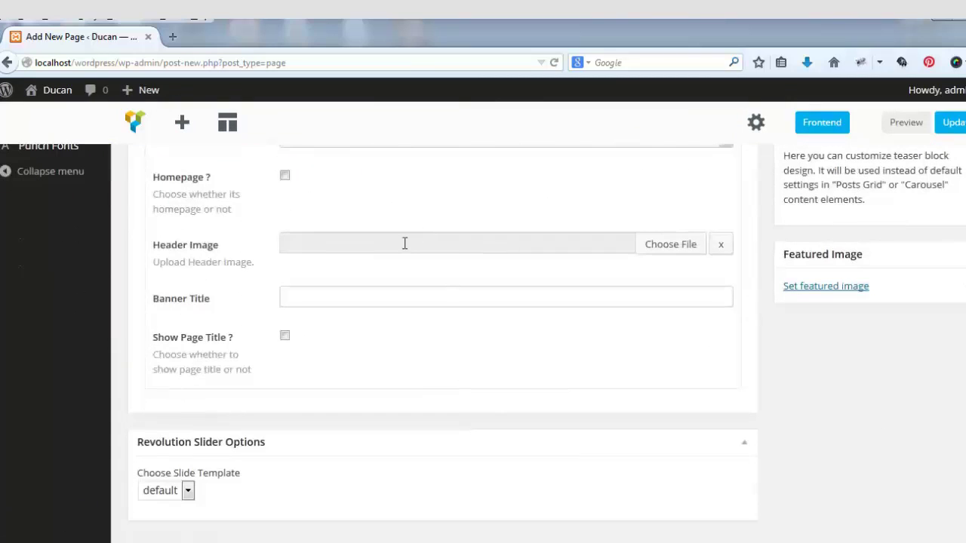
pyautogui.scroll(-1, 453, 430)
pyautogui.scroll(7, 498, 317)
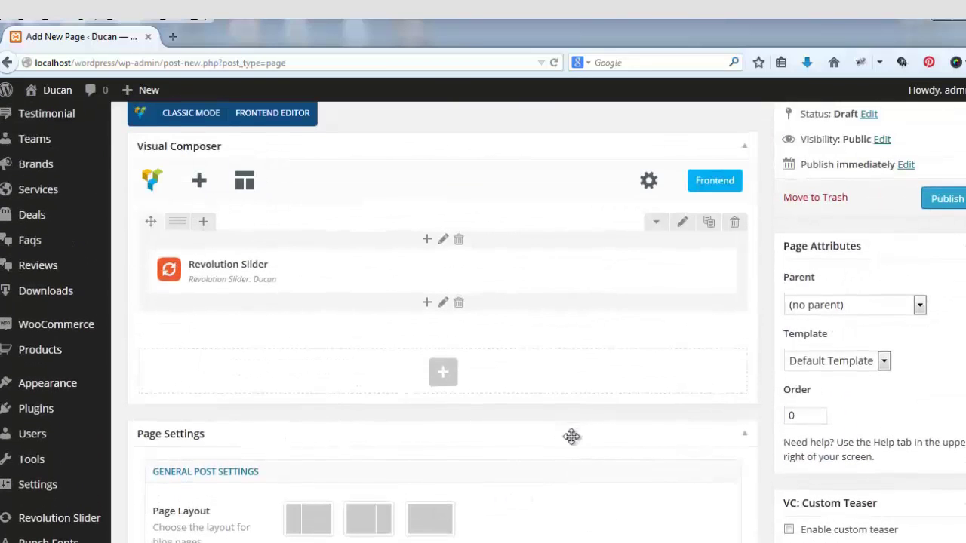
pyautogui.scroll(3, 596, 441)
pyautogui.click(943, 398)
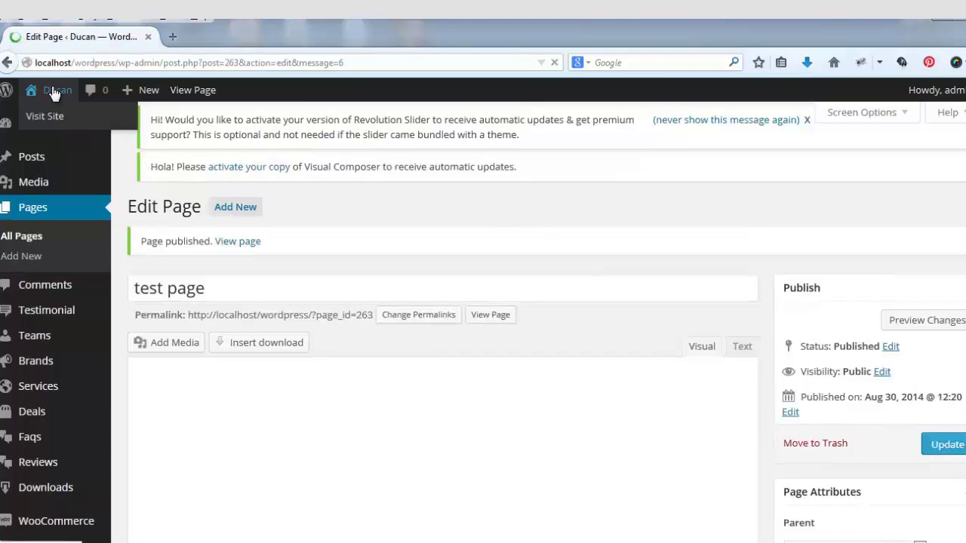
# View the published test page and browse forward and back through the slides of its slider
pyautogui.click(490, 323)
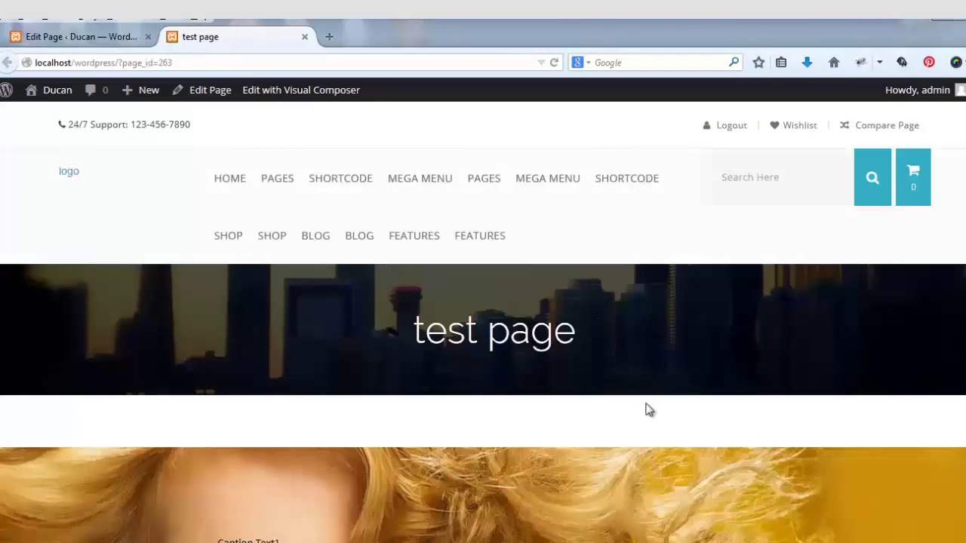
pyautogui.scroll(-3, 645, 410)
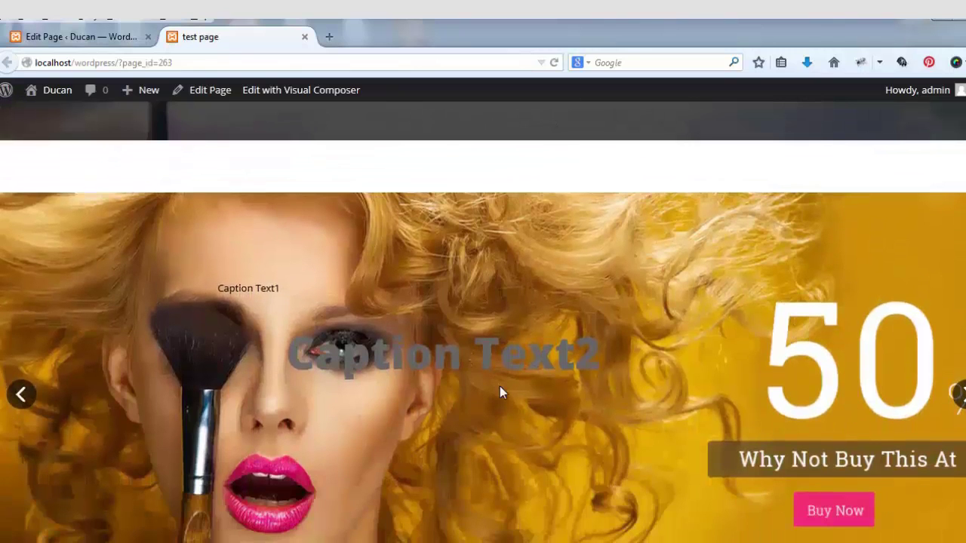
pyautogui.scroll(-1, 642, 427)
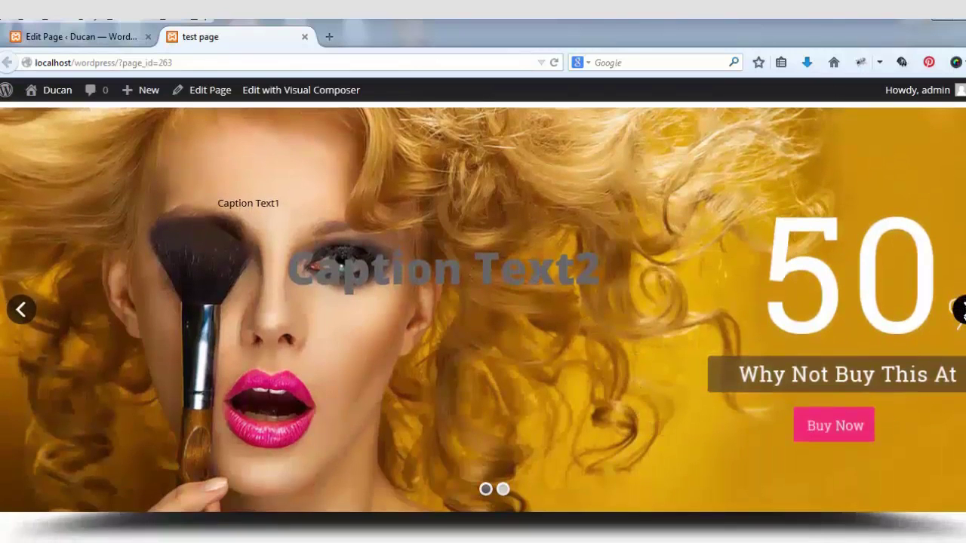
pyautogui.click(960, 309)
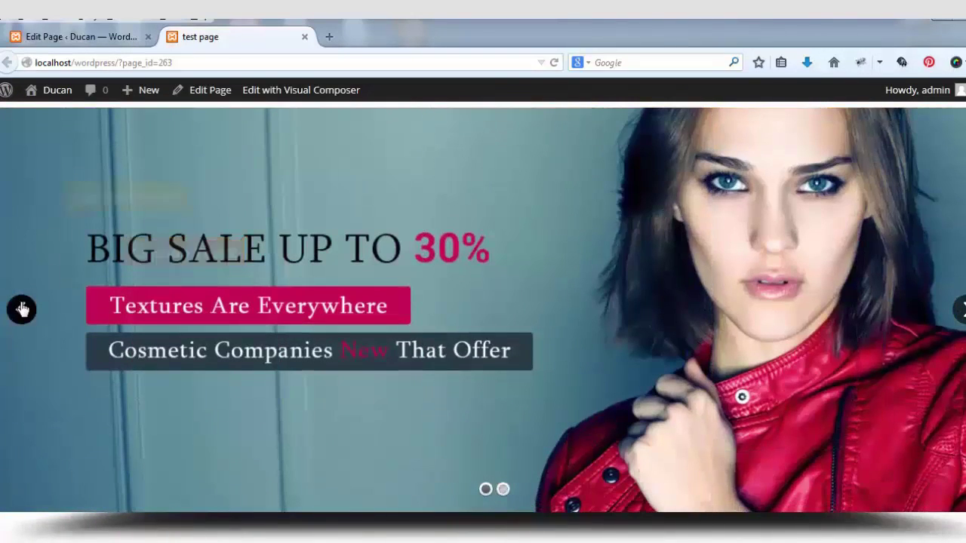
pyautogui.click(22, 309)
pyautogui.scroll(-2, 255, 362)
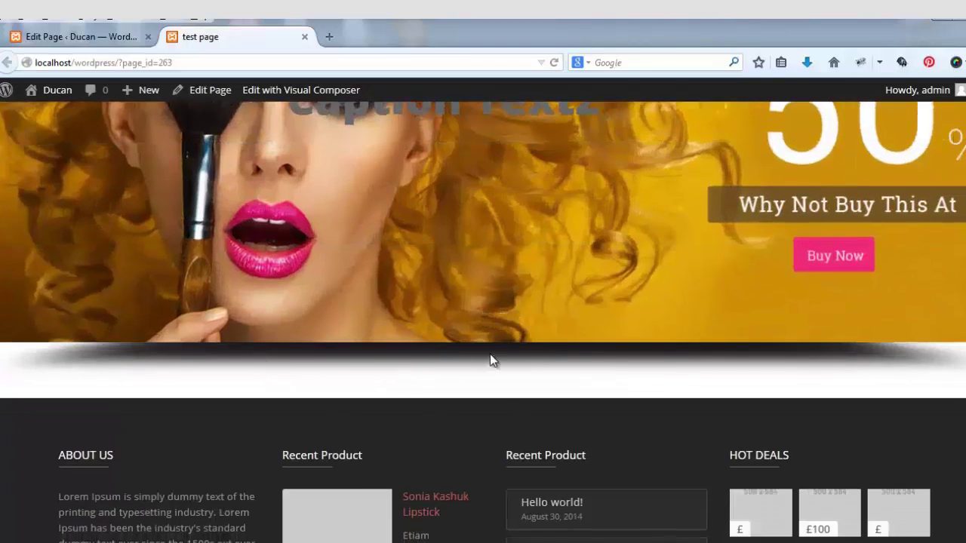
# Examine the styled captions on the slide with the red jacket on the published test page
pyautogui.click(91, 38)
pyautogui.click(231, 35)
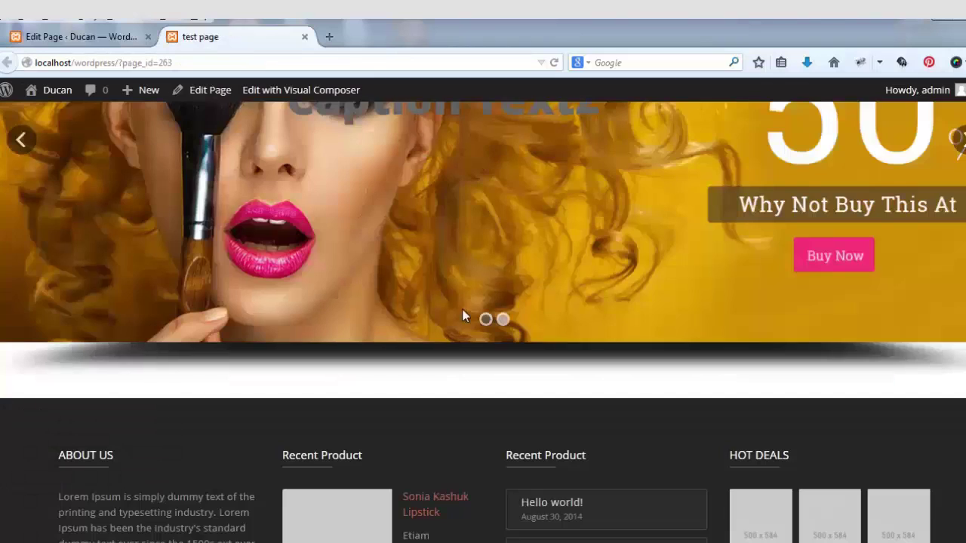
pyautogui.scroll(4, 592, 328)
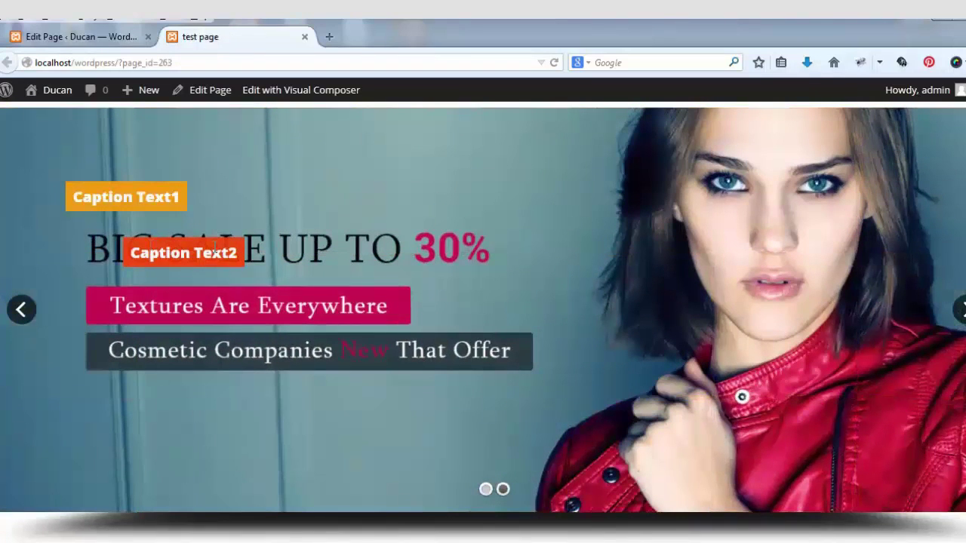
pyautogui.moveTo(215, 245); pyautogui.dragTo(278, 289)
pyautogui.scroll(5, 373, 326)
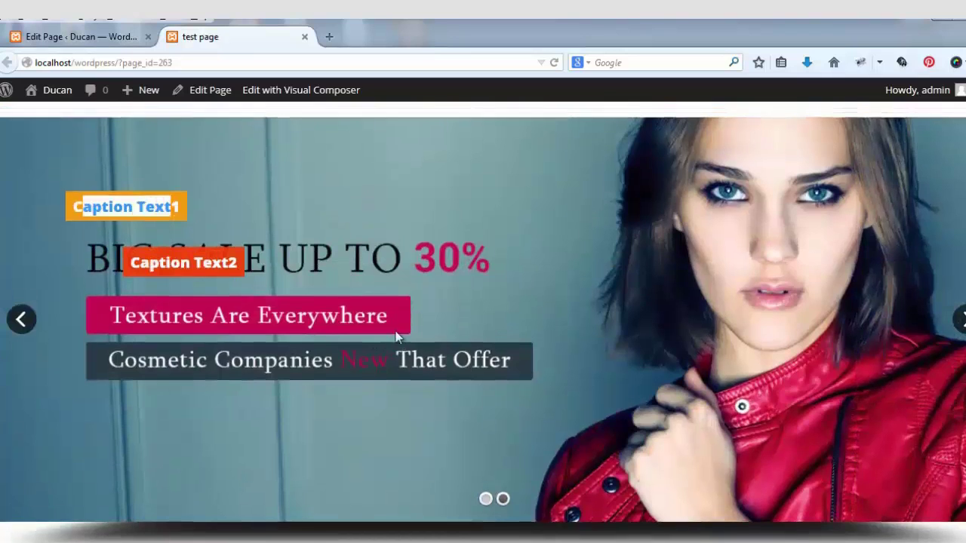